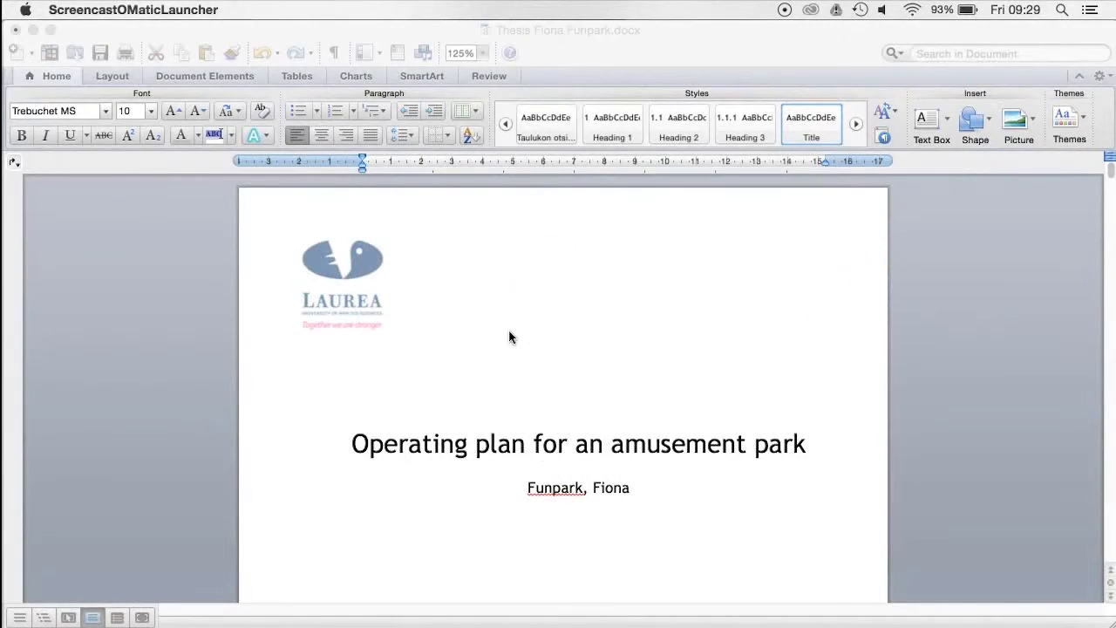
Check which paragraph style is assigned to the Introduction chapter heading.
{"action": "scroll", "coordinate": [509, 333], "scroll_direction": "down", "scroll_amount": 5}
{"action": "scroll", "coordinate": [510, 337], "scroll_direction": "down", "scroll_amount": 20}
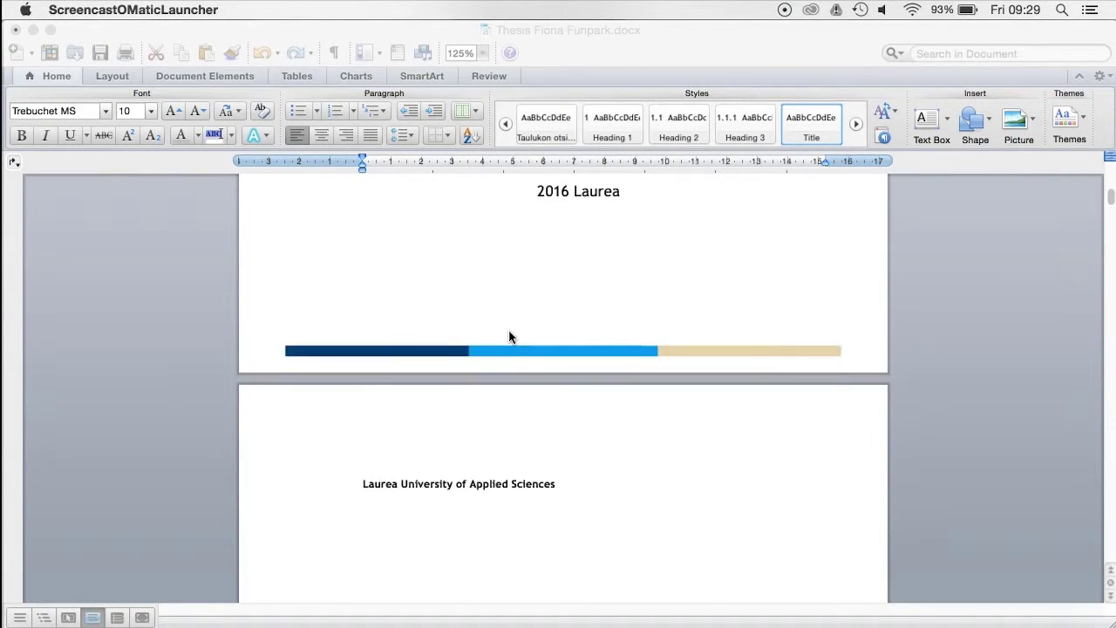
{"action": "scroll", "coordinate": [510, 337], "scroll_direction": "down", "scroll_amount": 20}
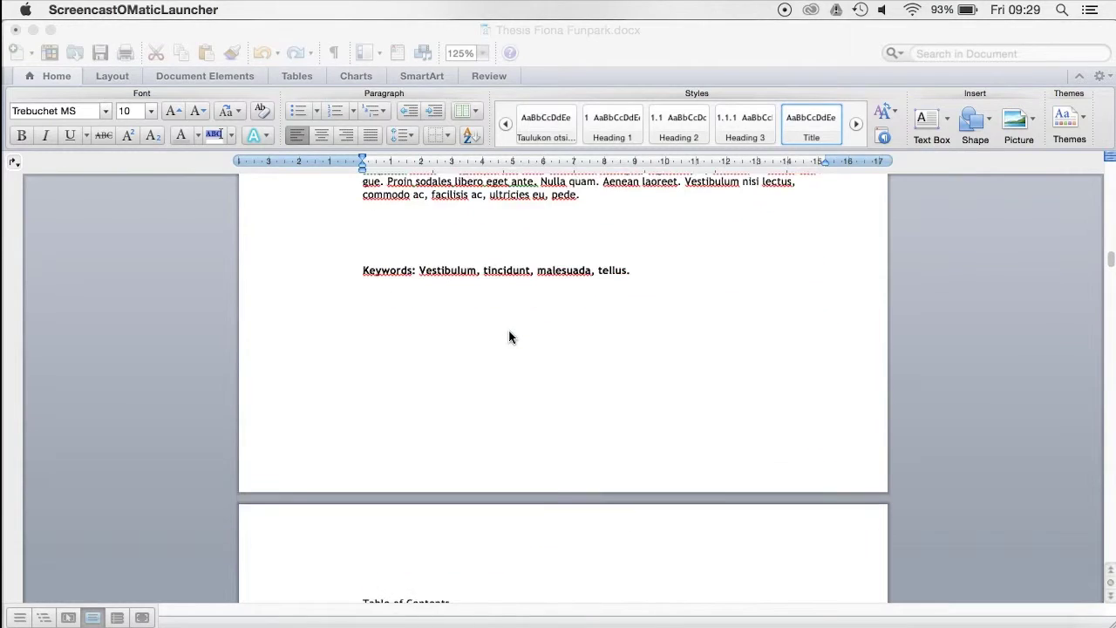
{"action": "scroll", "coordinate": [510, 338], "scroll_direction": "down", "scroll_amount": 20}
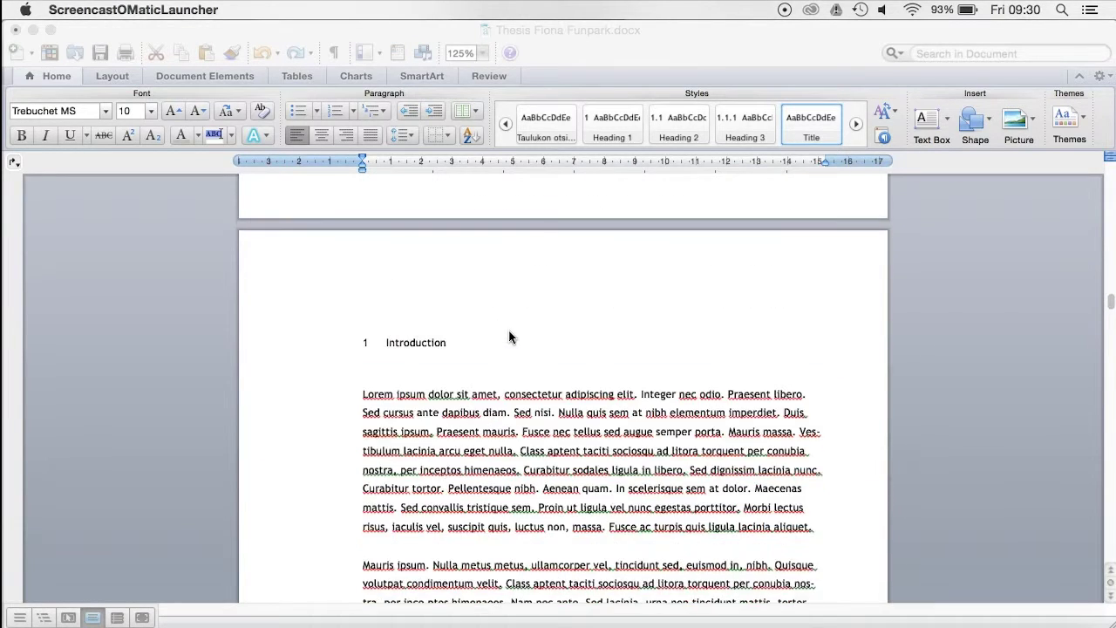
{"action": "scroll", "coordinate": [510, 338], "scroll_direction": "up", "scroll_amount": 5}
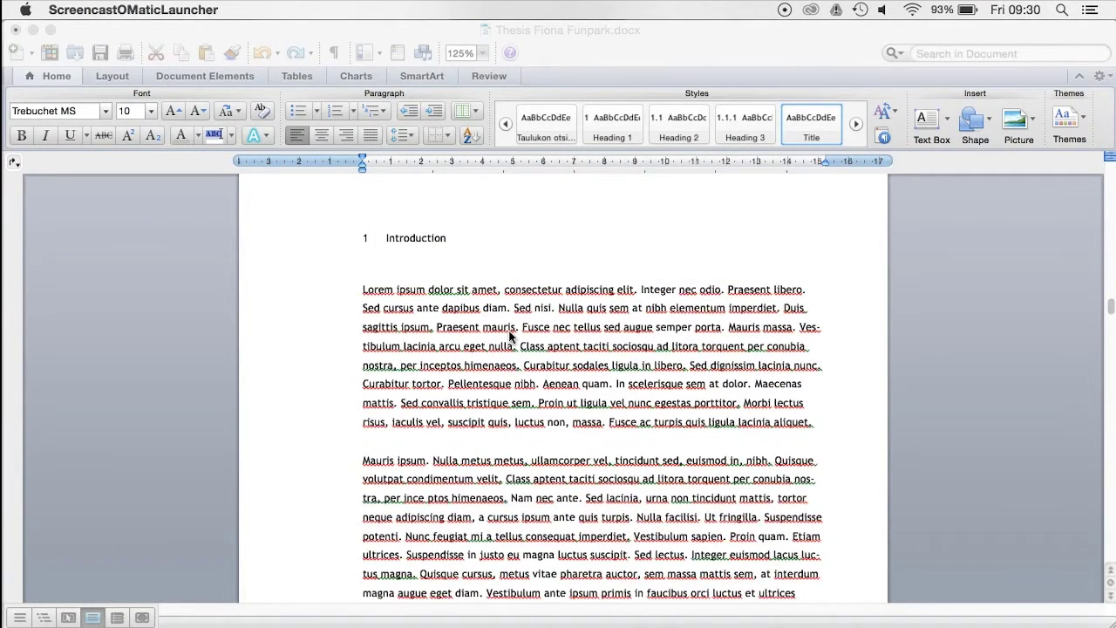
{"action": "left_click", "coordinate": [378, 242]}
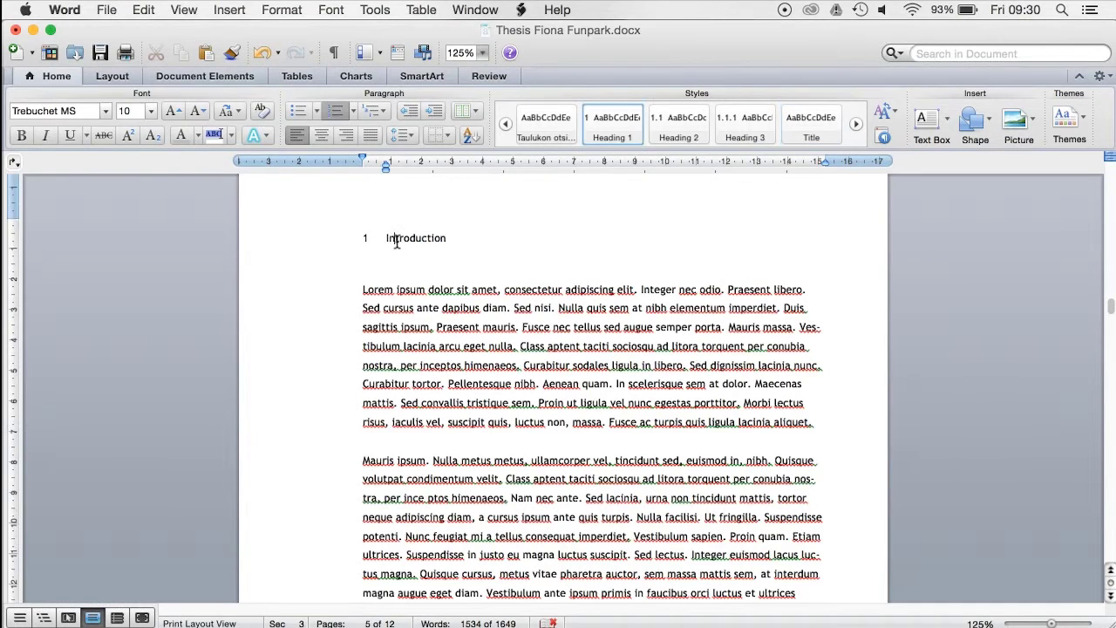
{"action": "left_click", "coordinate": [593, 131]}
Check the paragraph styles assigned to the headings "First subheading" and "First second-degree-subheading".
{"action": "scroll", "coordinate": [418, 397], "scroll_direction": "down", "scroll_amount": 10}
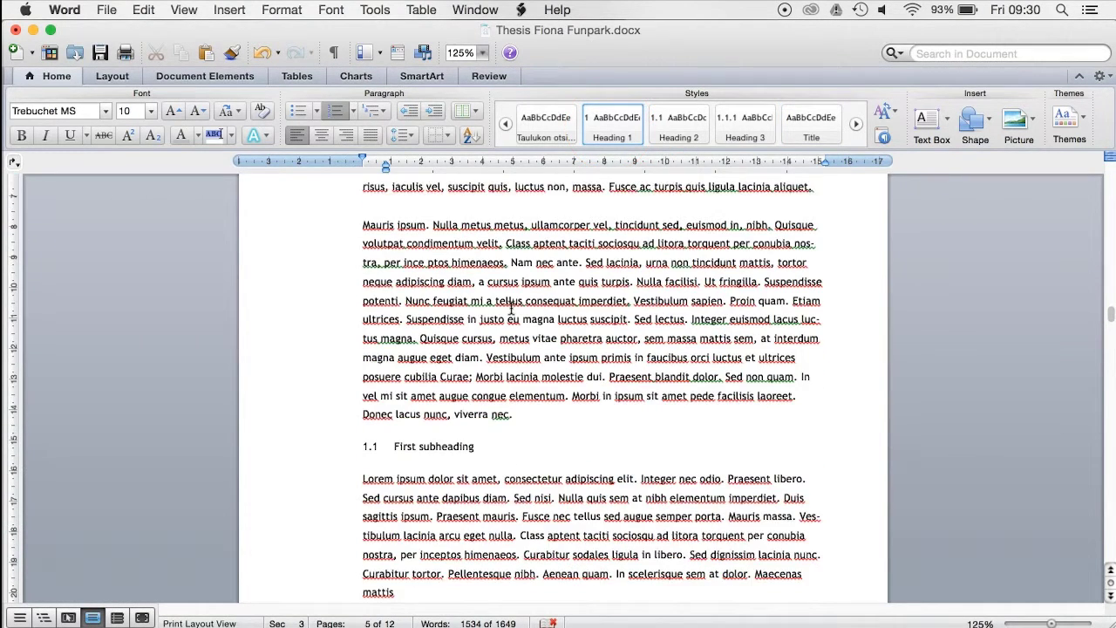
{"action": "left_click", "coordinate": [401, 420]}
{"action": "left_click", "coordinate": [680, 126]}
{"action": "scroll", "coordinate": [505, 399], "scroll_direction": "down", "scroll_amount": 20}
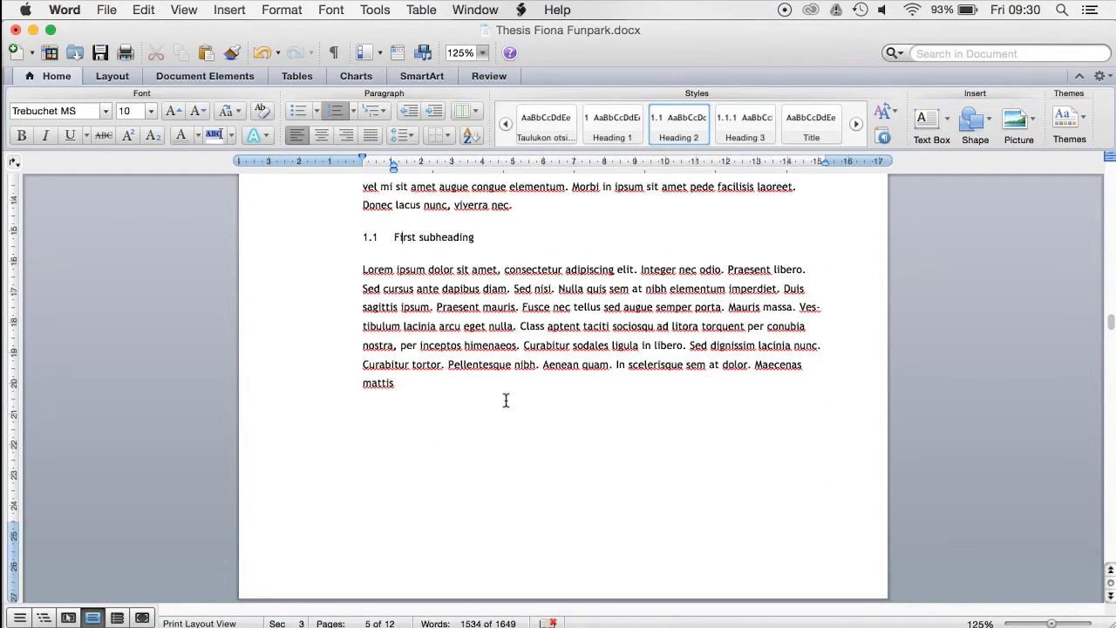
{"action": "left_click", "coordinate": [503, 317]}
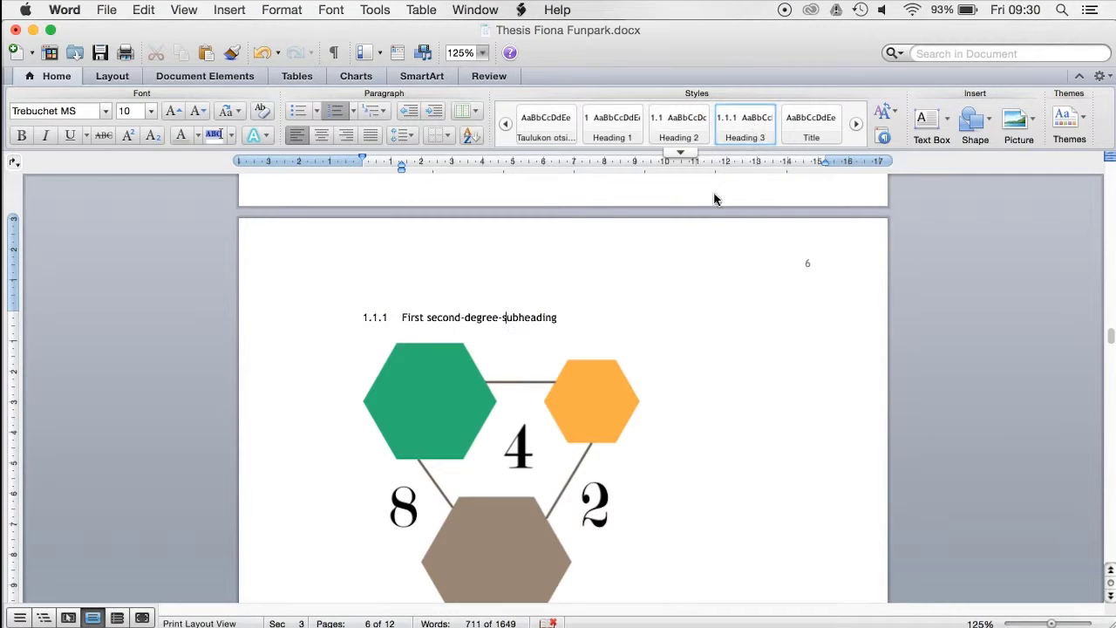
Insert a caption below the hexagon diagram with the label Figure, reading "Figure 1: Map of the amusement park".
{"action": "scroll", "coordinate": [693, 250], "scroll_direction": "down", "scroll_amount": 4}
{"action": "scroll", "coordinate": [693, 250], "scroll_direction": "down", "scroll_amount": 3}
{"action": "scroll", "coordinate": [693, 251], "scroll_direction": "up", "scroll_amount": 5}
{"action": "right_click", "coordinate": [469, 329]}
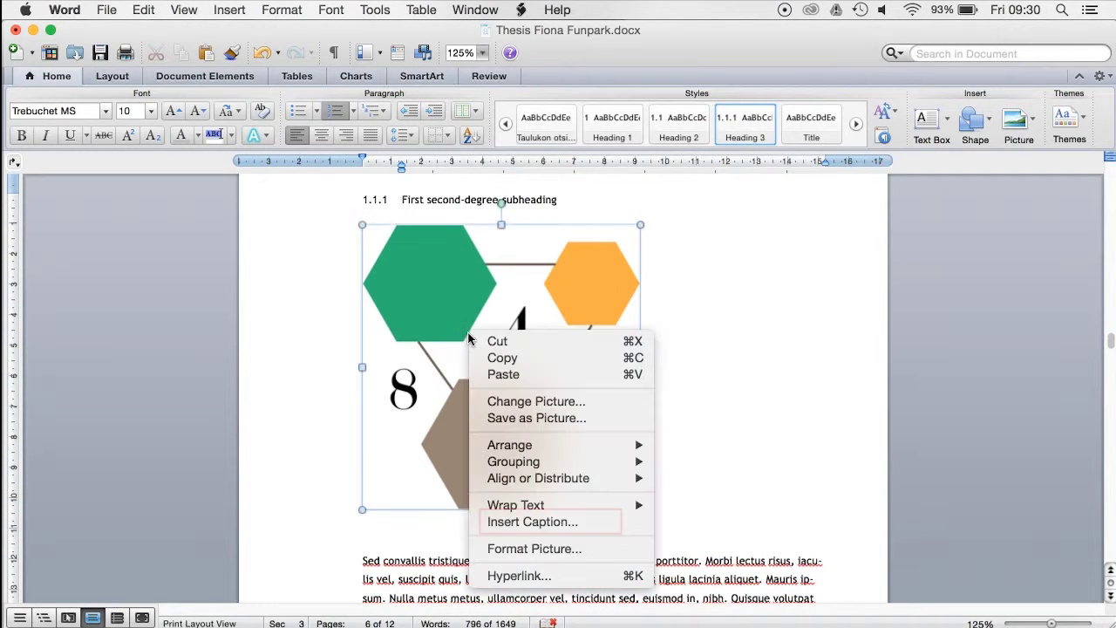
{"action": "left_click", "coordinate": [534, 522]}
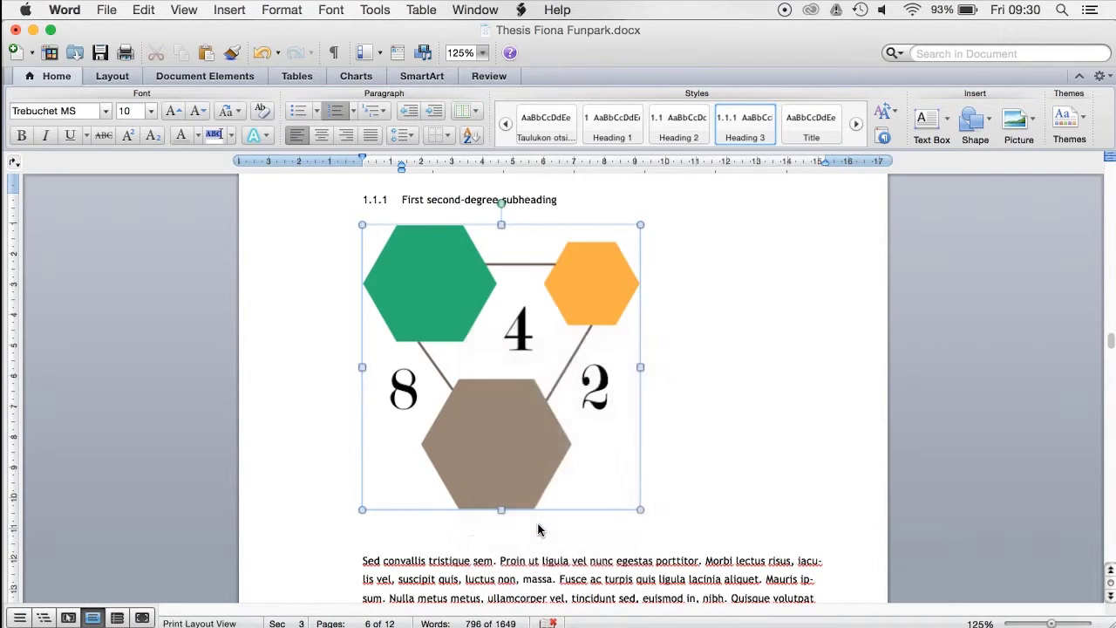
{"action": "left_click", "coordinate": [531, 401]}
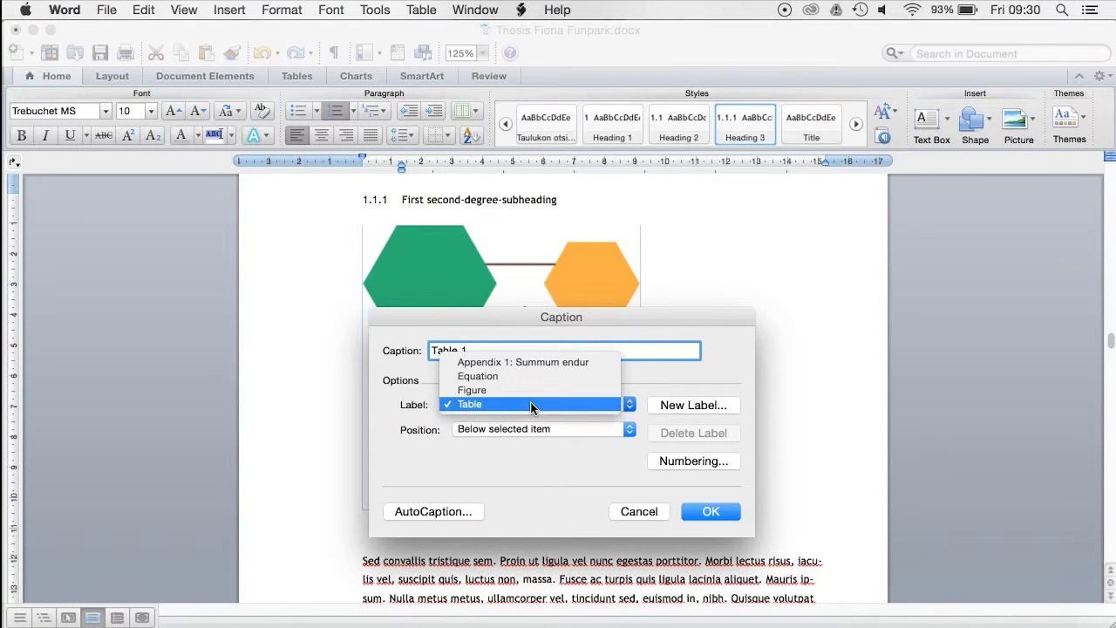
{"action": "left_click", "coordinate": [531, 392]}
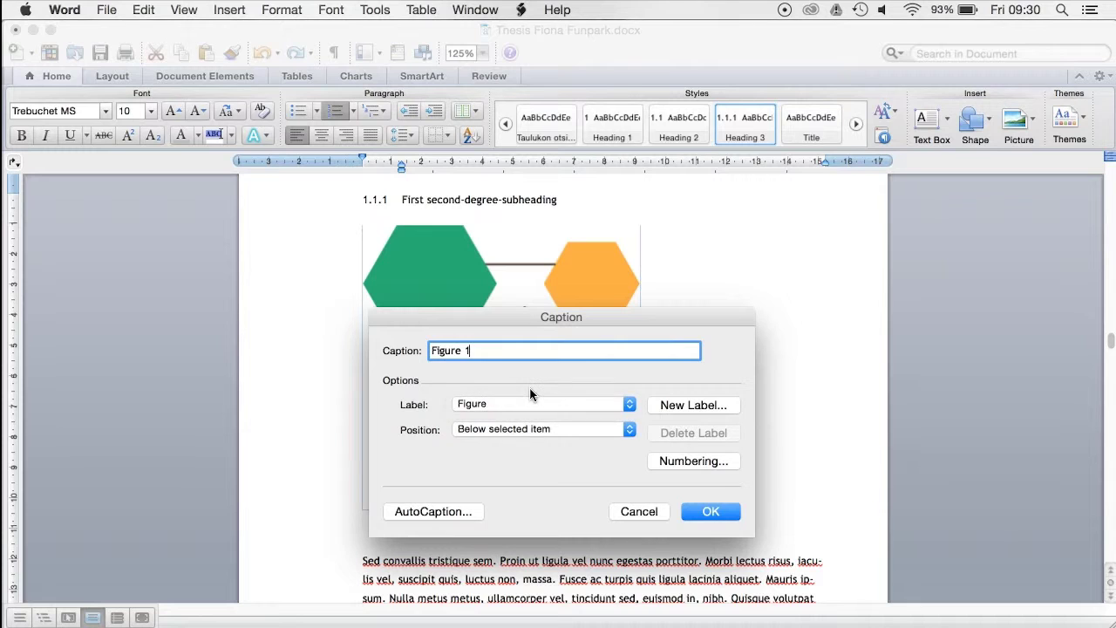
{"action": "type", "text": ": Map of the amusement park"}
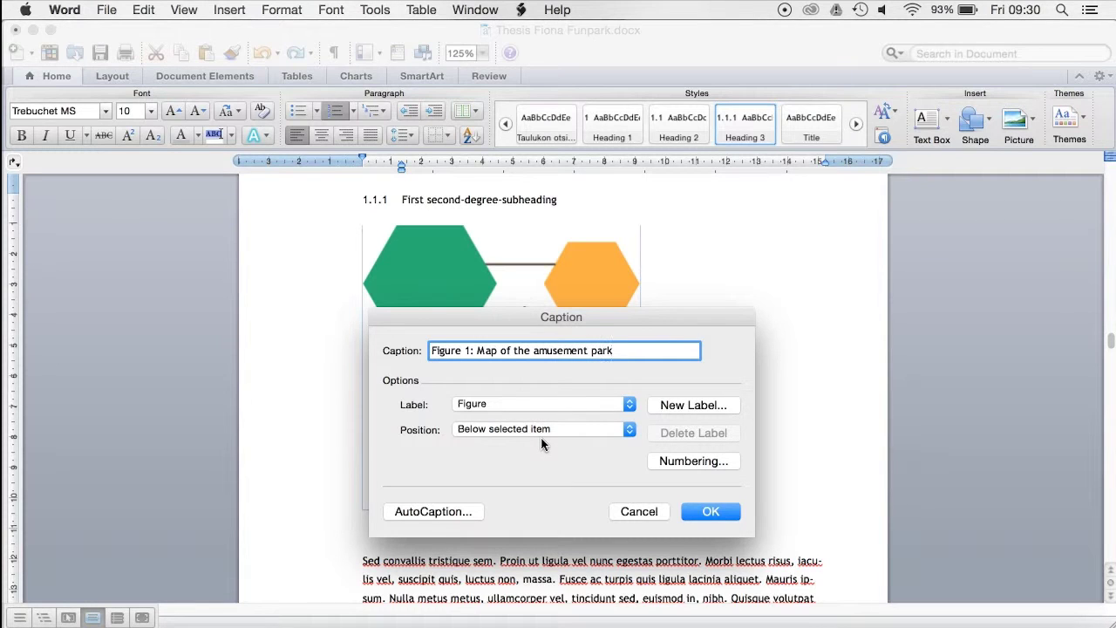
{"action": "left_click", "coordinate": [710, 512]}
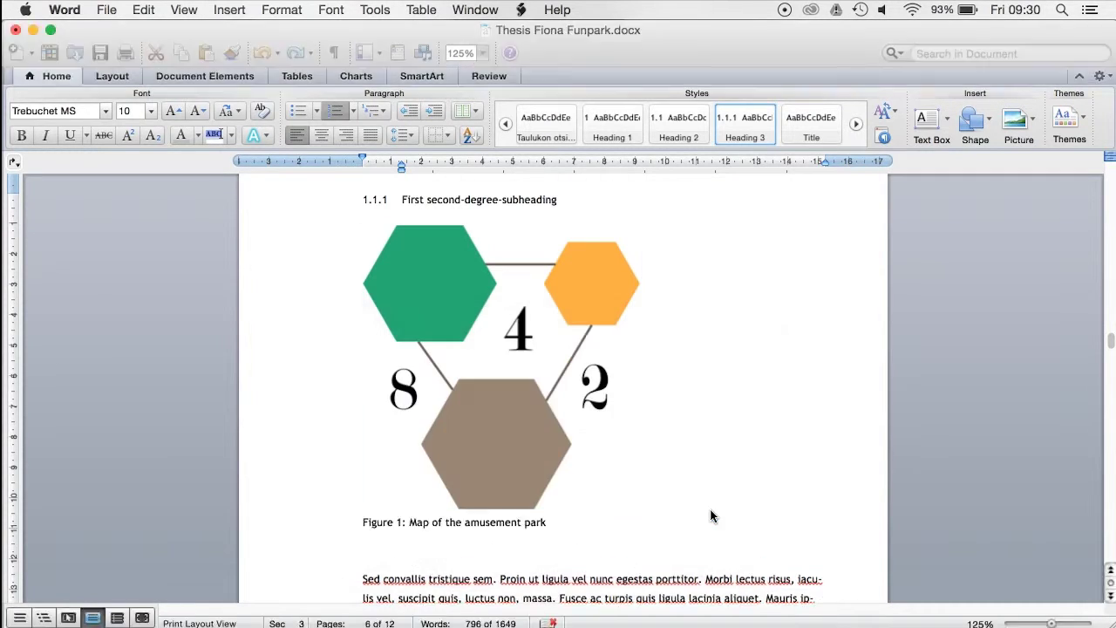
Insert a caption below the Ferris wheel photo reading "Figure 2: Ferris wheel".
{"action": "scroll", "coordinate": [710, 516], "scroll_direction": "down", "scroll_amount": 15}
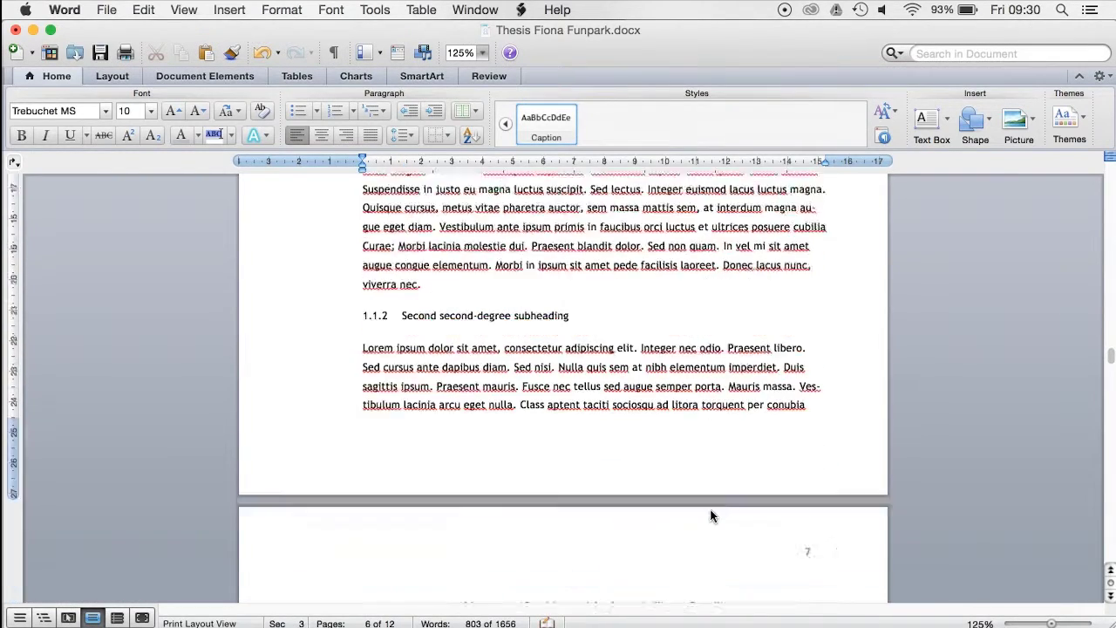
{"action": "scroll", "coordinate": [709, 515], "scroll_direction": "down", "scroll_amount": 10}
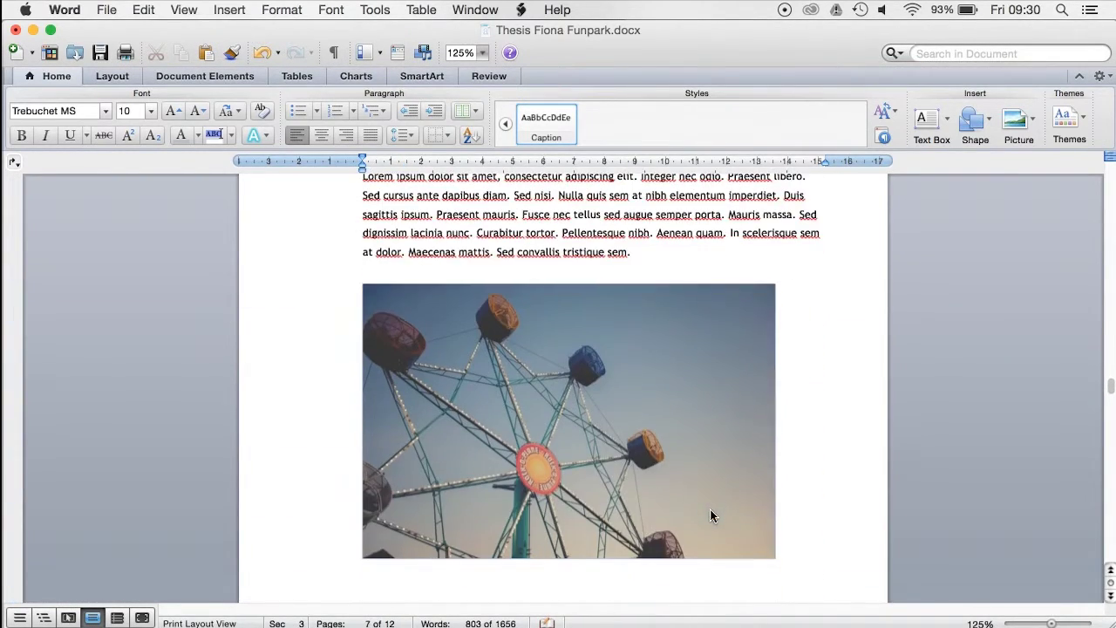
{"action": "right_click", "coordinate": [561, 438]}
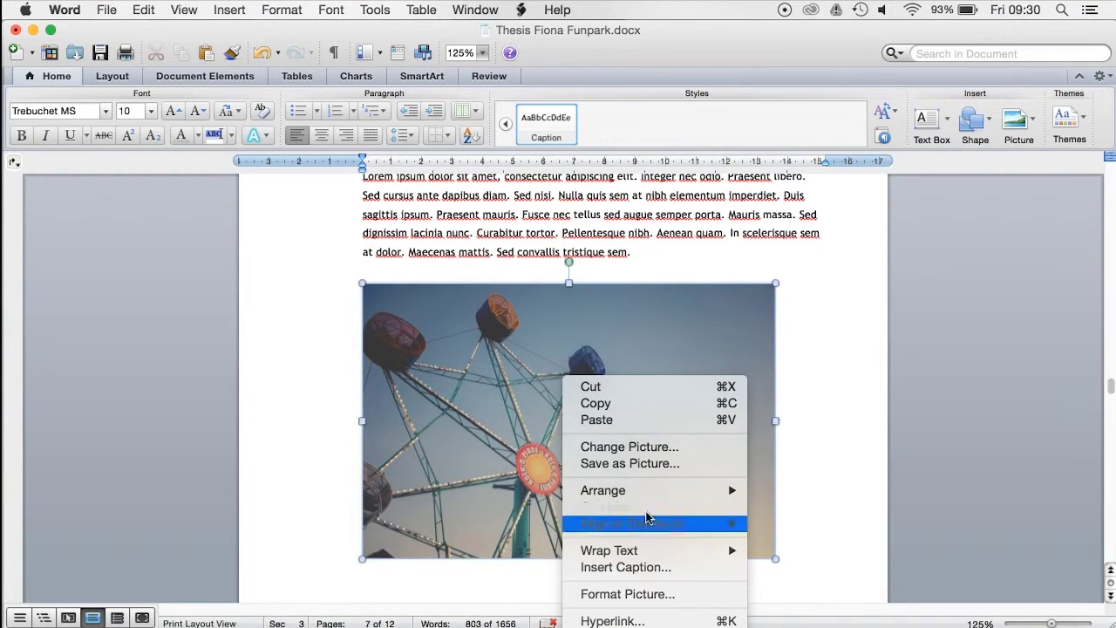
{"action": "left_click", "coordinate": [634, 566]}
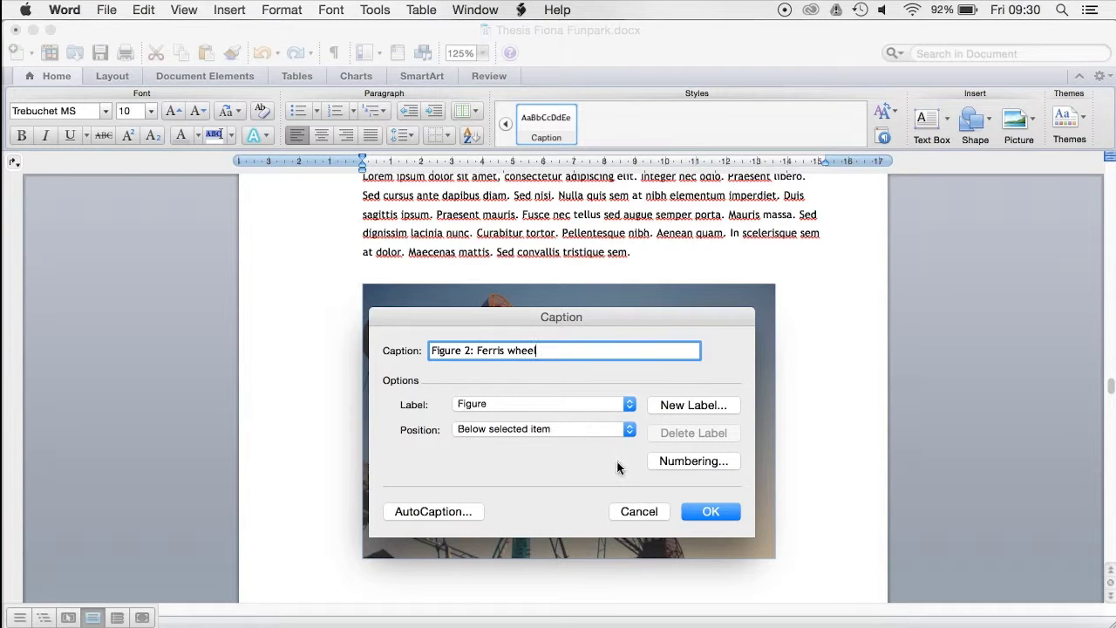
{"action": "left_click", "coordinate": [710, 511]}
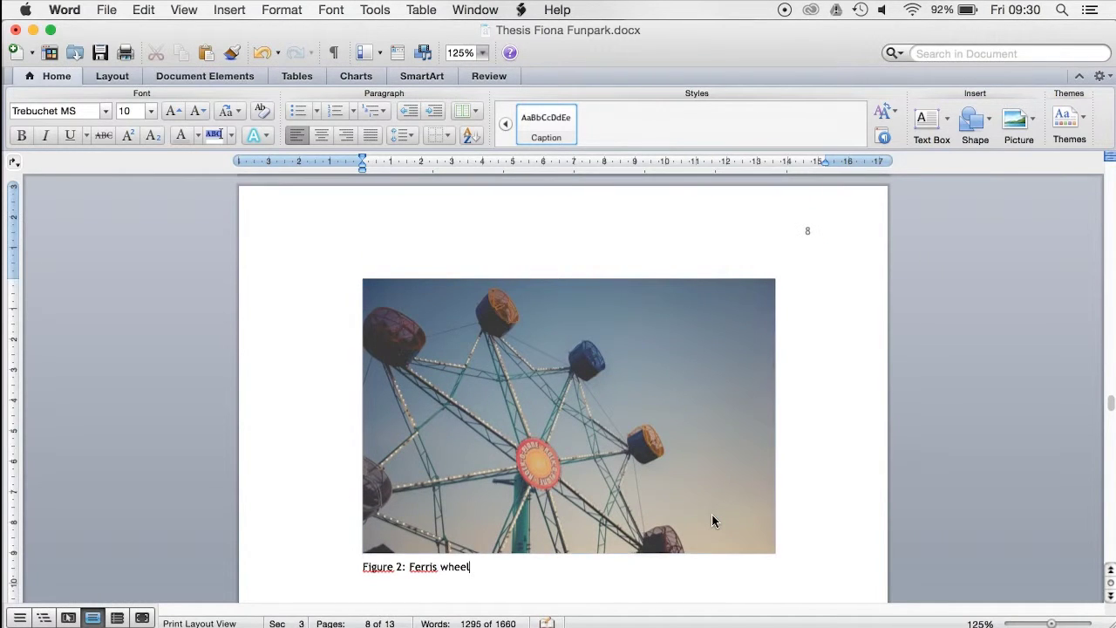
Insert a caption below the whole table in section 2.1 with the label Table, reading "Table 1: Budget".
{"action": "scroll", "coordinate": [711, 520], "scroll_direction": "down", "scroll_amount": 5}
{"action": "scroll", "coordinate": [712, 515], "scroll_direction": "down", "scroll_amount": 3}
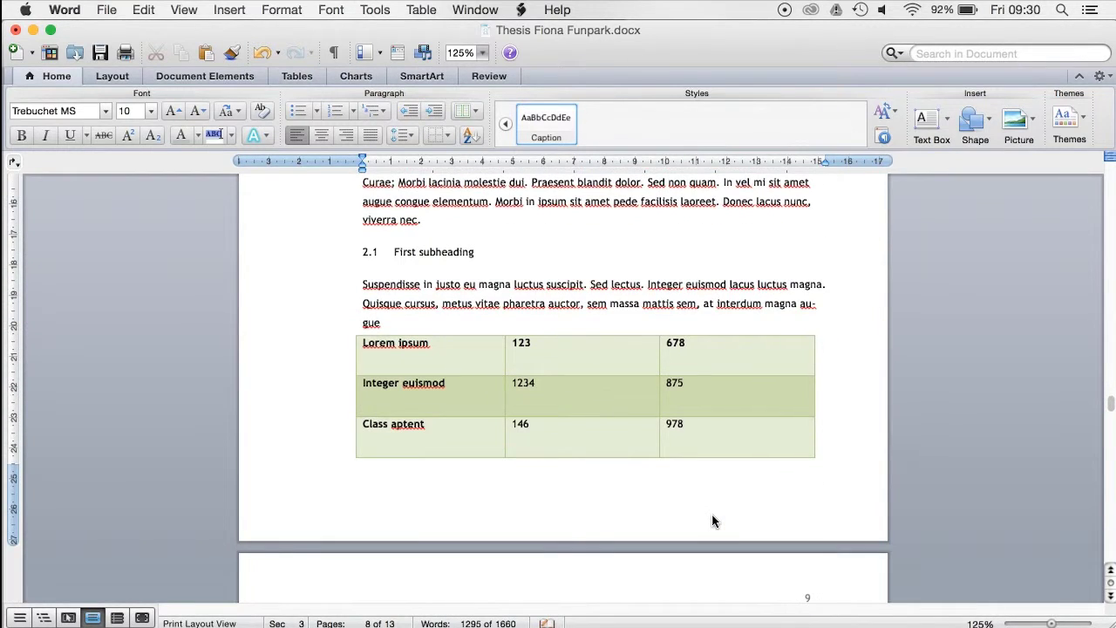
{"action": "right_click", "coordinate": [774, 398]}
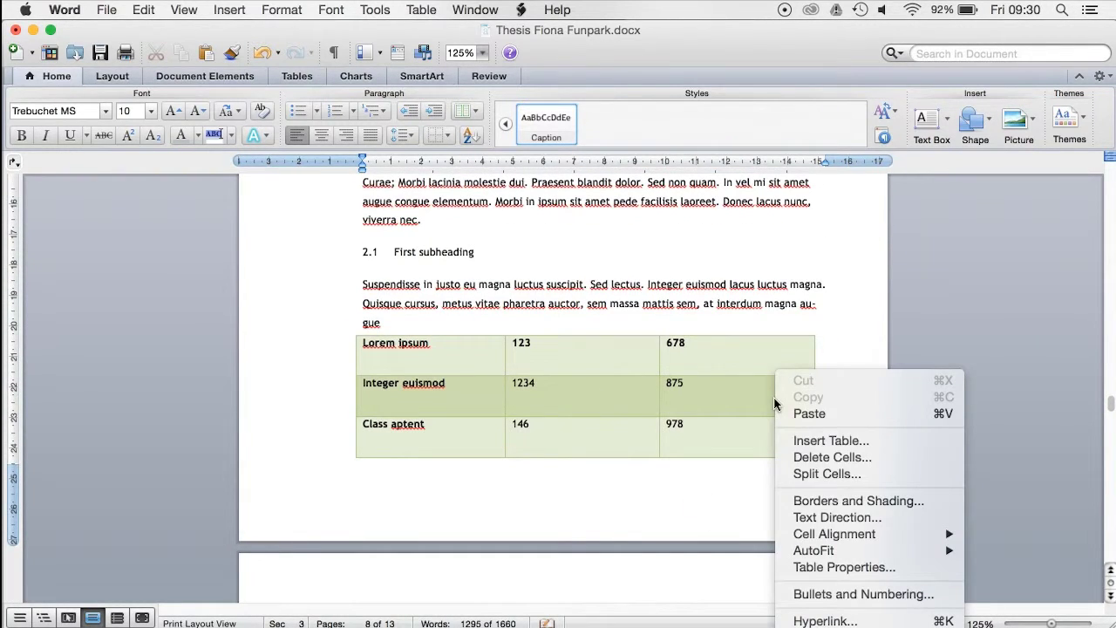
{"action": "left_click", "coordinate": [770, 353]}
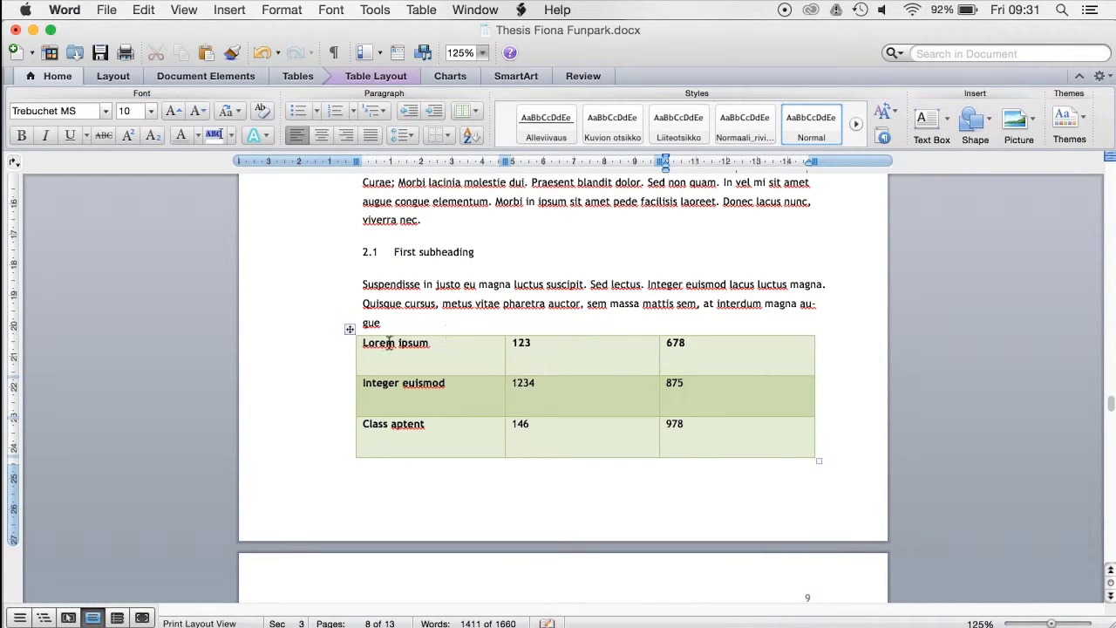
{"action": "left_click", "coordinate": [349, 330]}
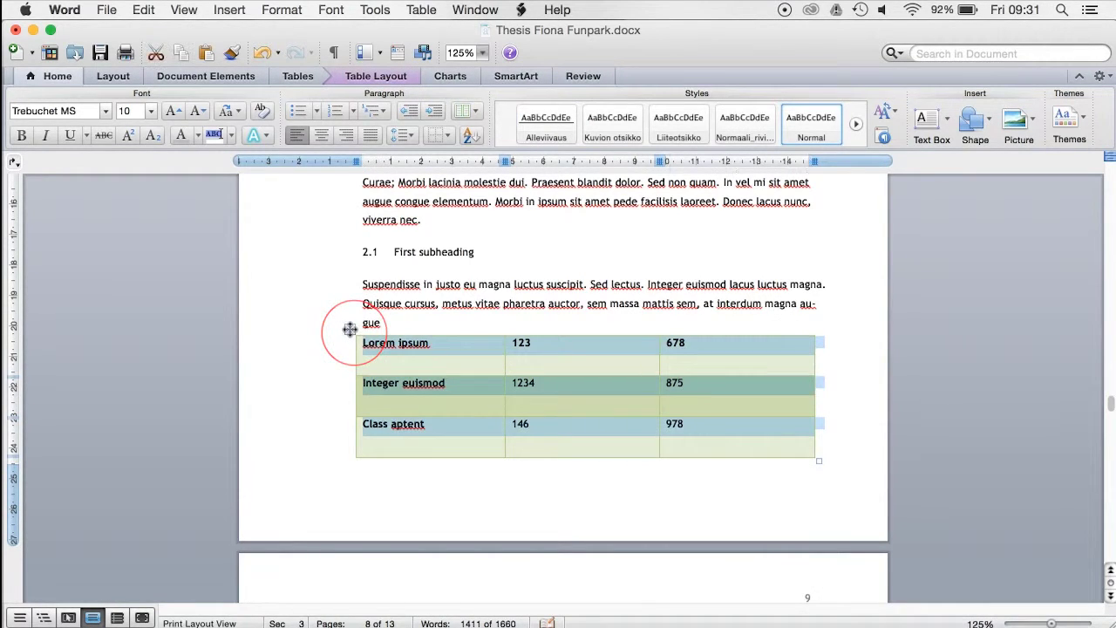
{"action": "right_click", "coordinate": [482, 388]}
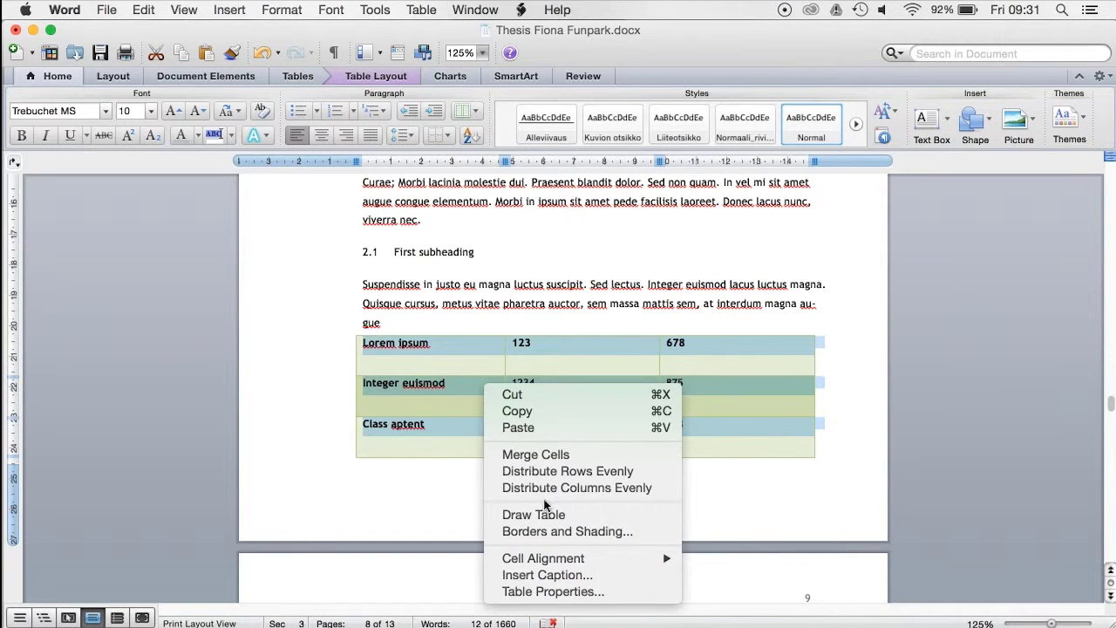
{"action": "left_click", "coordinate": [542, 574]}
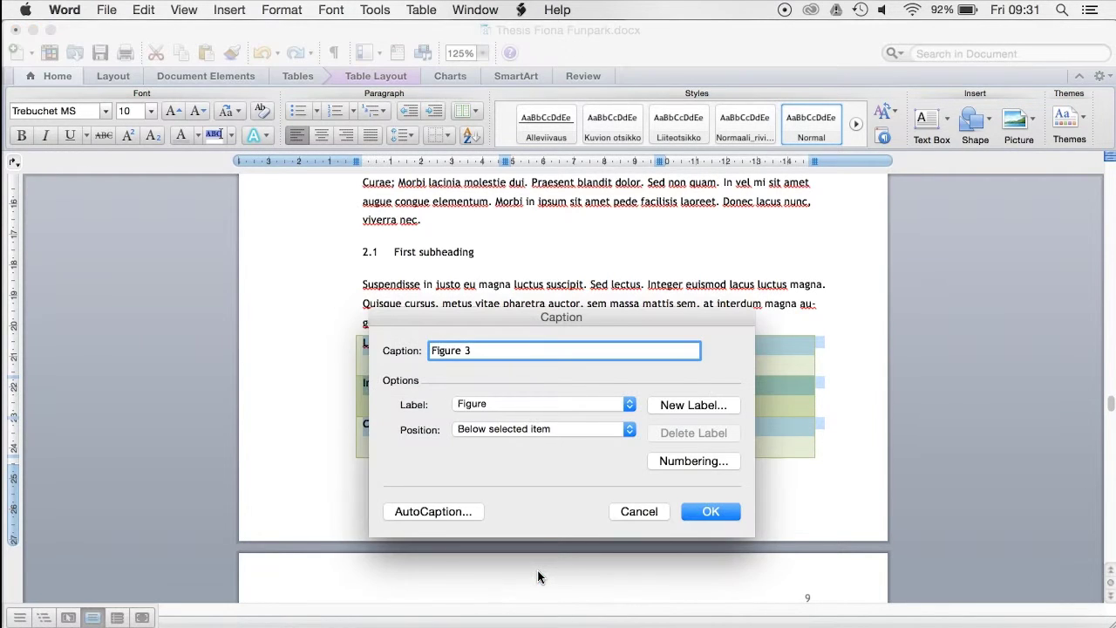
{"action": "left_click", "coordinate": [532, 403]}
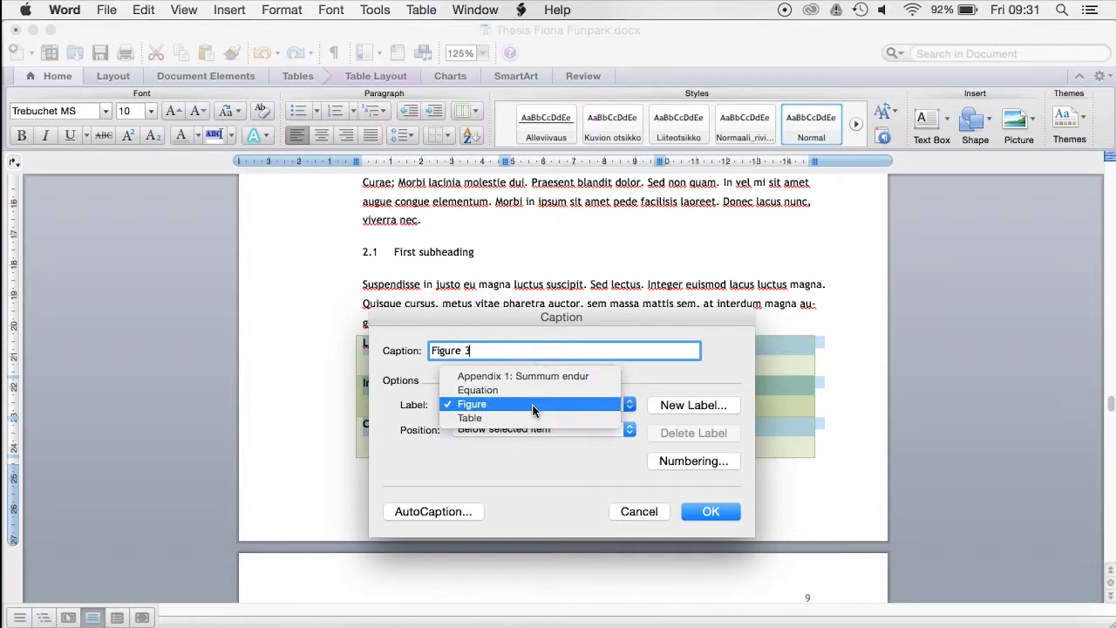
{"action": "left_click", "coordinate": [527, 418]}
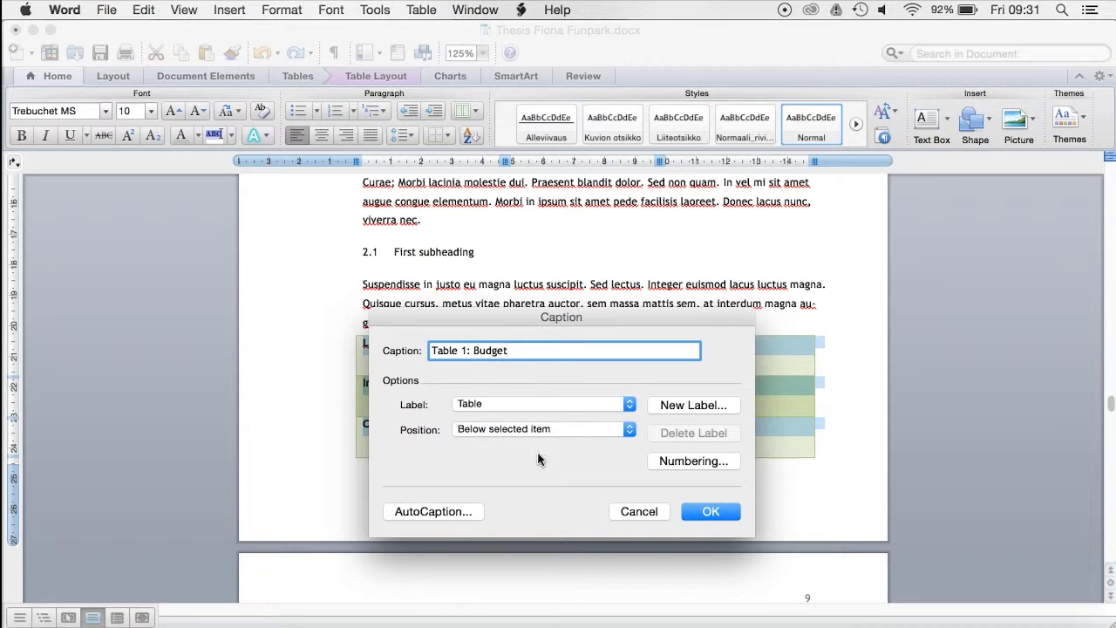
{"action": "left_click", "coordinate": [711, 512]}
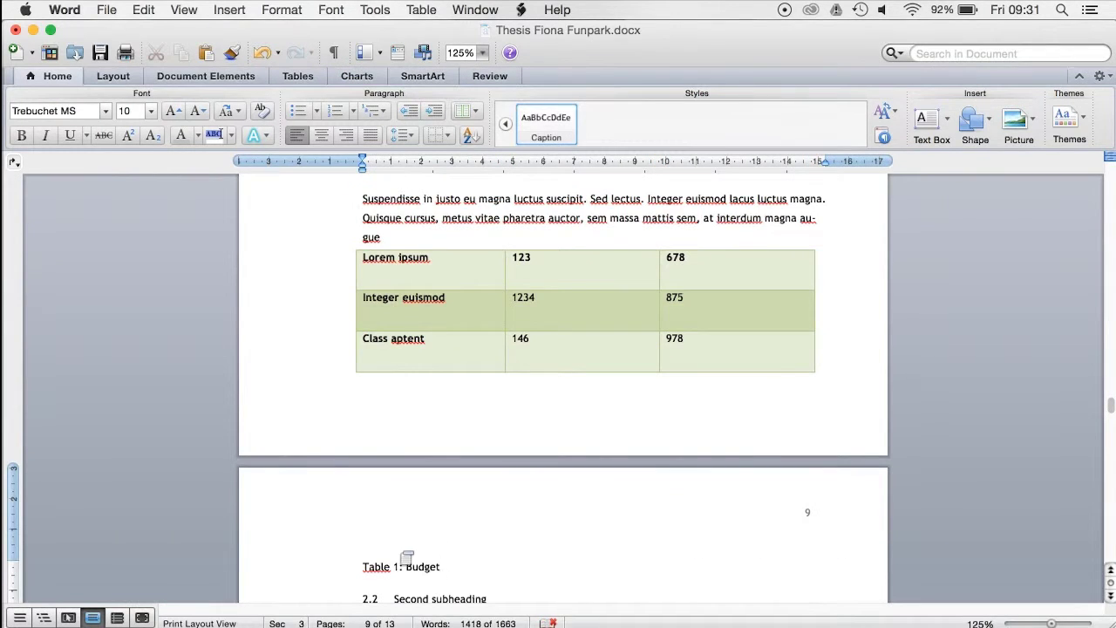
End the paragraph above the table with a period and add blank lines to move the whole table onto its caption's page.
{"action": "left_click", "coordinate": [403, 236]}
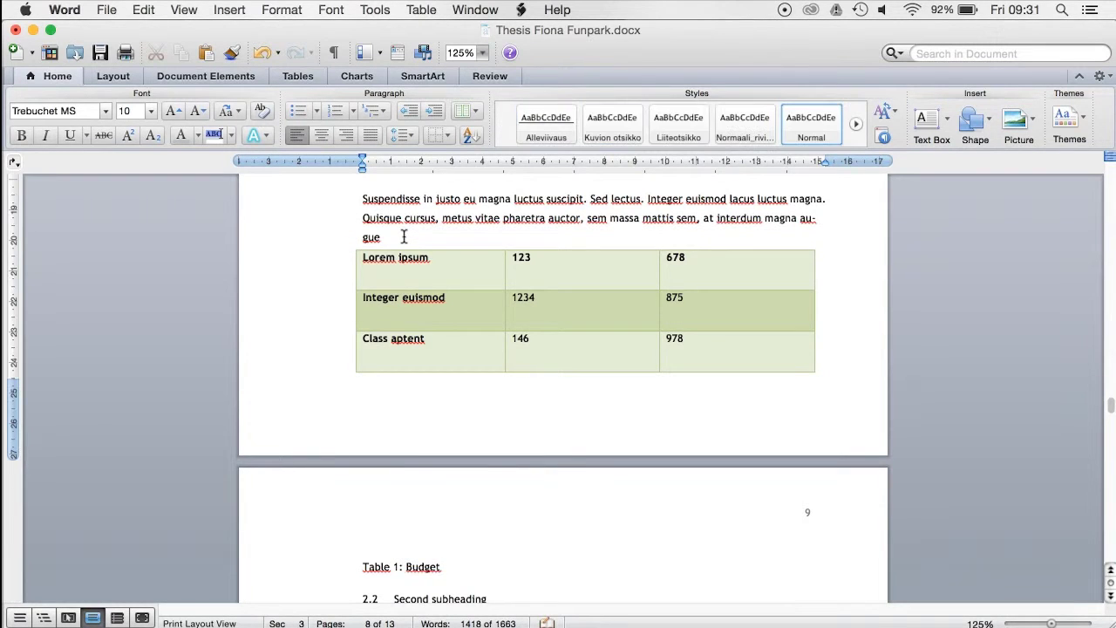
{"action": "key", "text": "Return"}
{"action": "key", "text": "Return"}
{"action": "key", "text": "Return"}
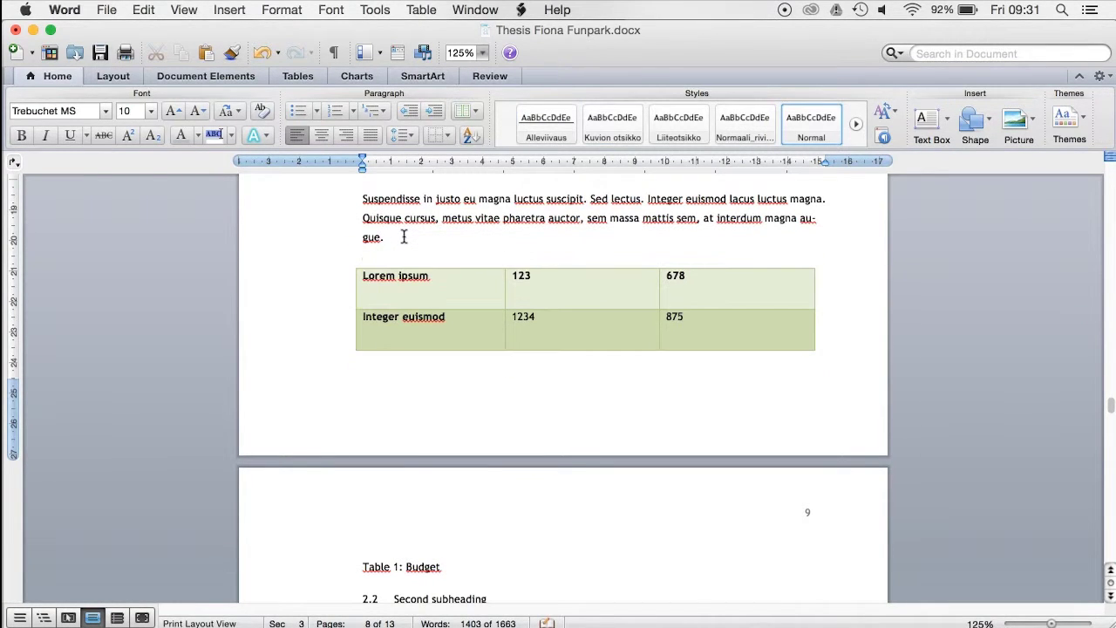
{"action": "key", "text": "Return"}
{"action": "key", "text": "Return"}
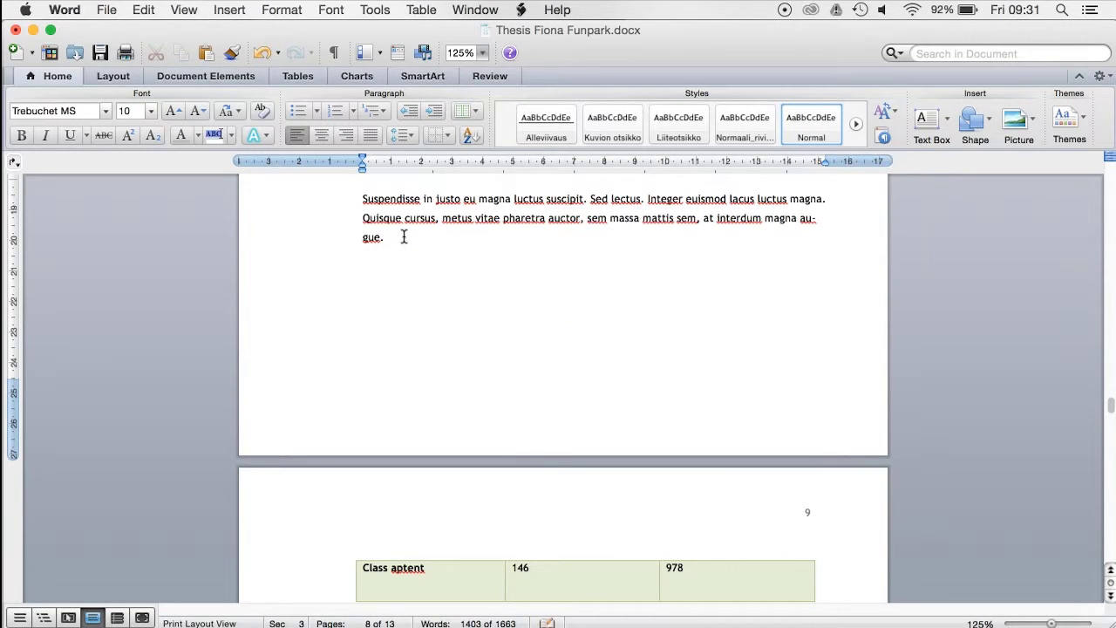
{"action": "scroll", "coordinate": [404, 236], "scroll_direction": "down", "scroll_amount": 5}
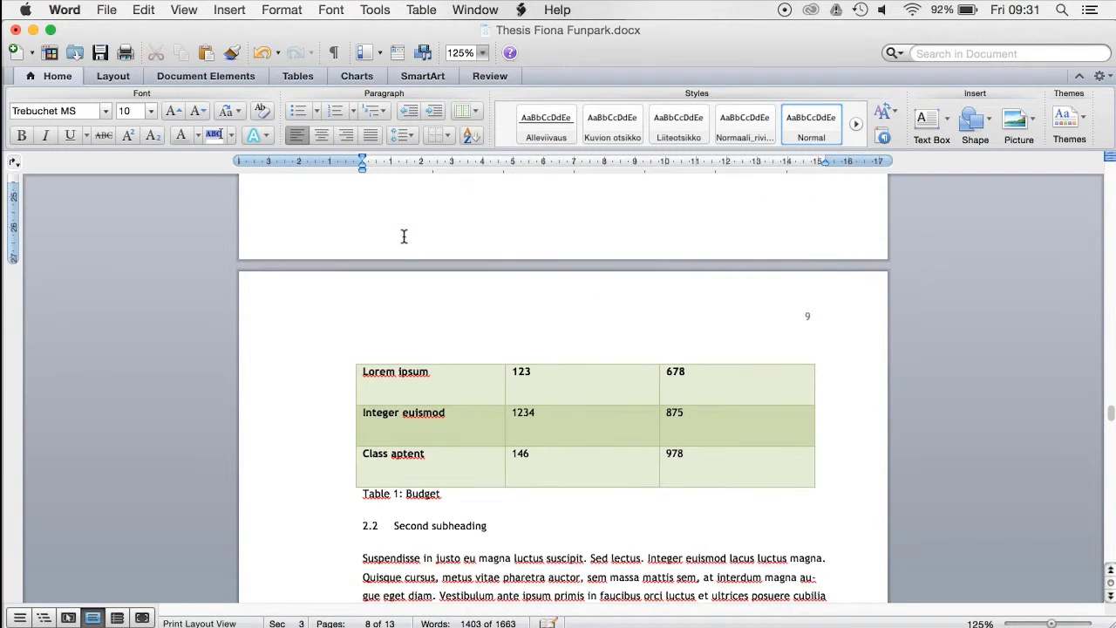
Update the list of figures under the Figures heading near the end of the thesis.
{"action": "scroll", "coordinate": [490, 420], "scroll_direction": "down", "scroll_amount": 9}
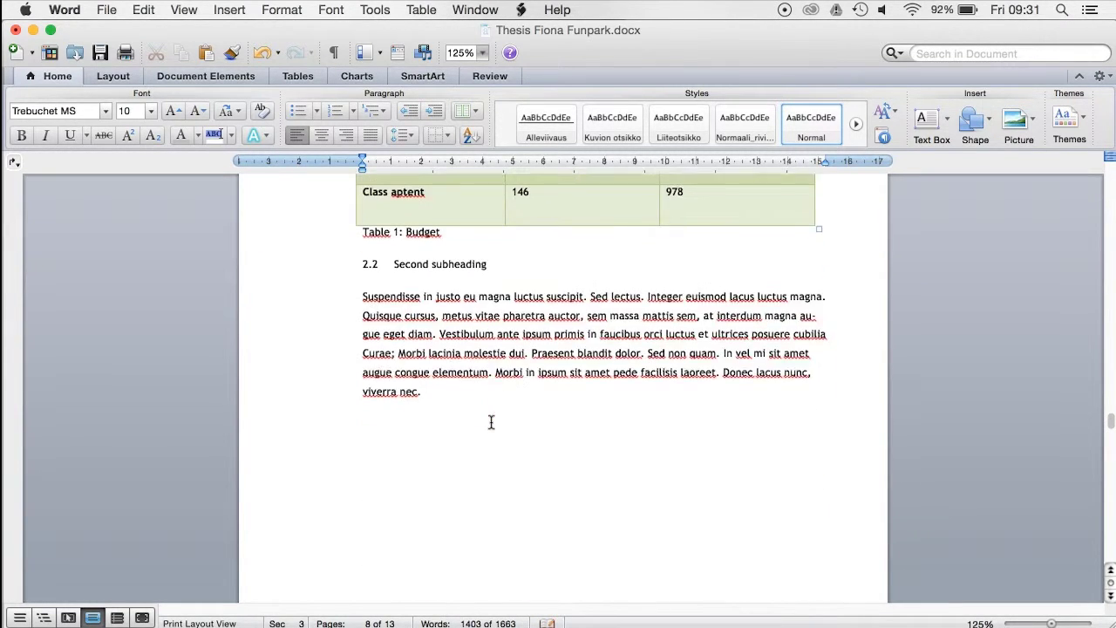
{"action": "scroll", "coordinate": [489, 422], "scroll_direction": "down", "scroll_amount": 12}
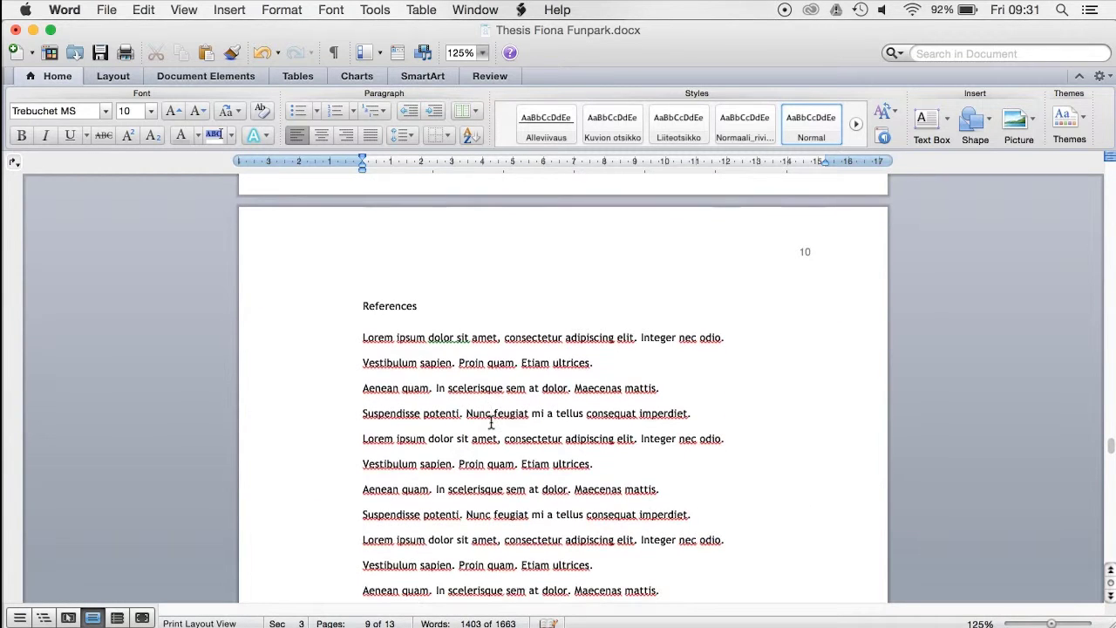
{"action": "scroll", "coordinate": [491, 422], "scroll_direction": "down", "scroll_amount": 15}
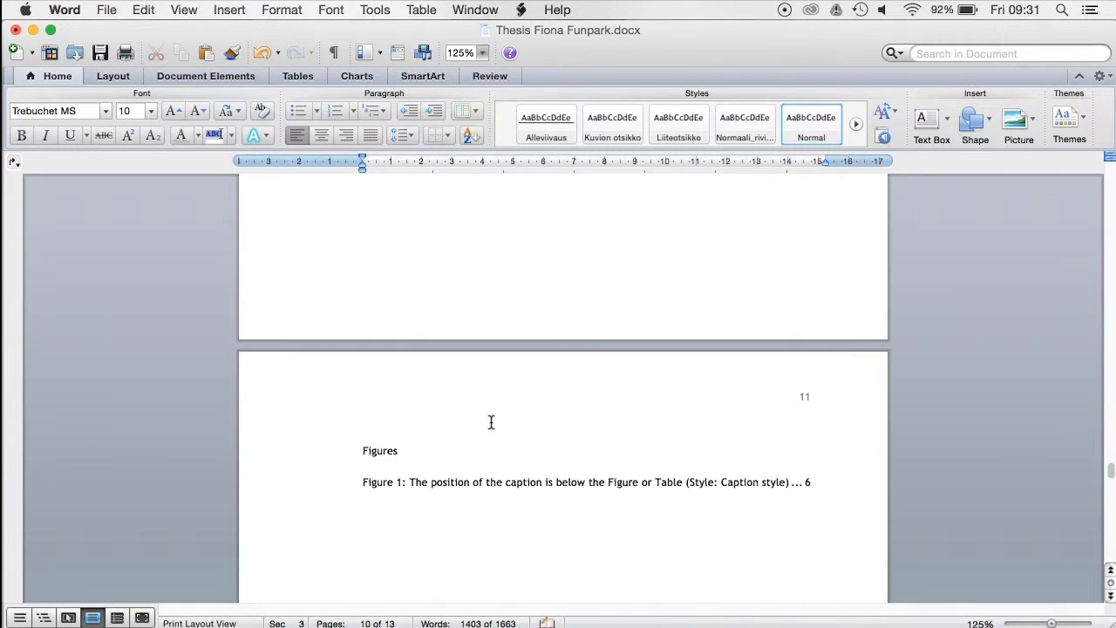
{"action": "right_click", "coordinate": [442, 485]}
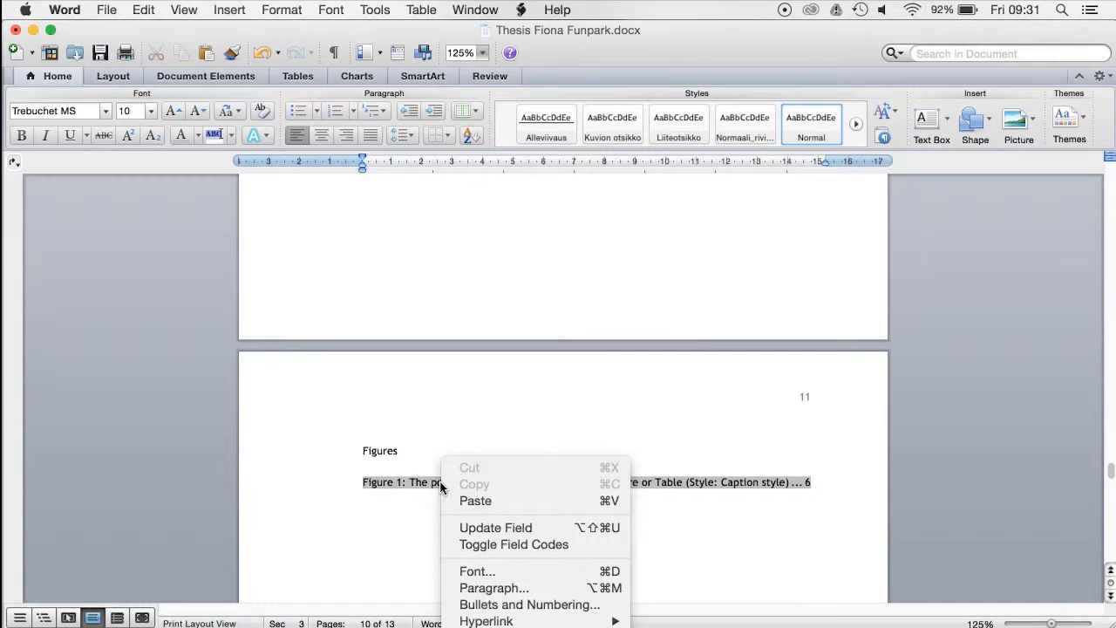
{"action": "left_click", "coordinate": [497, 530]}
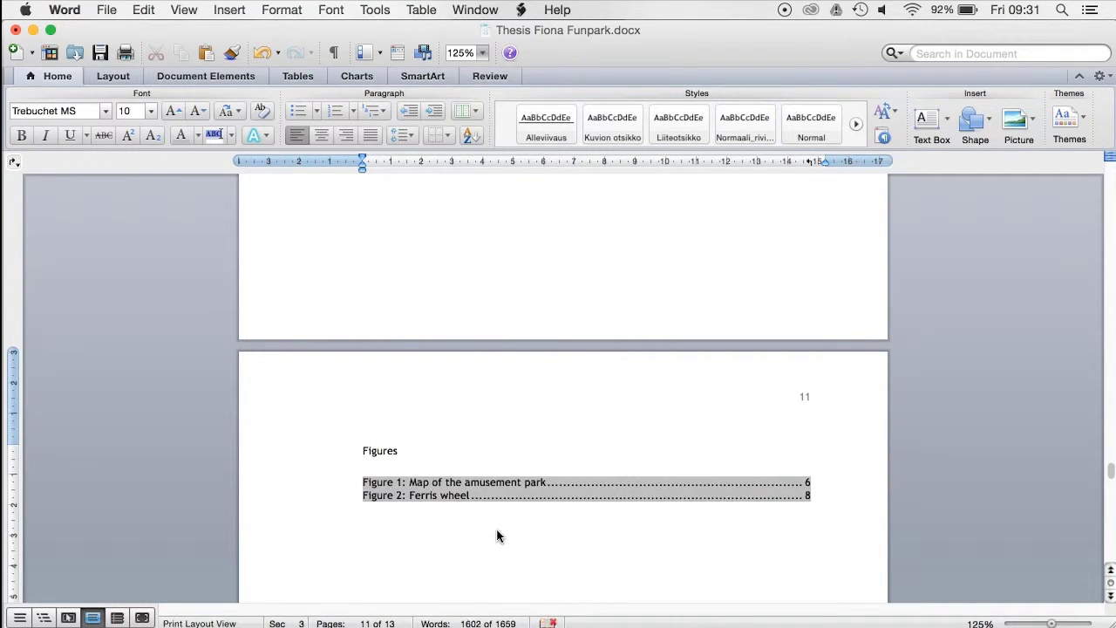
{"action": "left_click", "coordinate": [496, 528]}
{"action": "scroll", "coordinate": [496, 528], "scroll_direction": "down", "scroll_amount": 1}
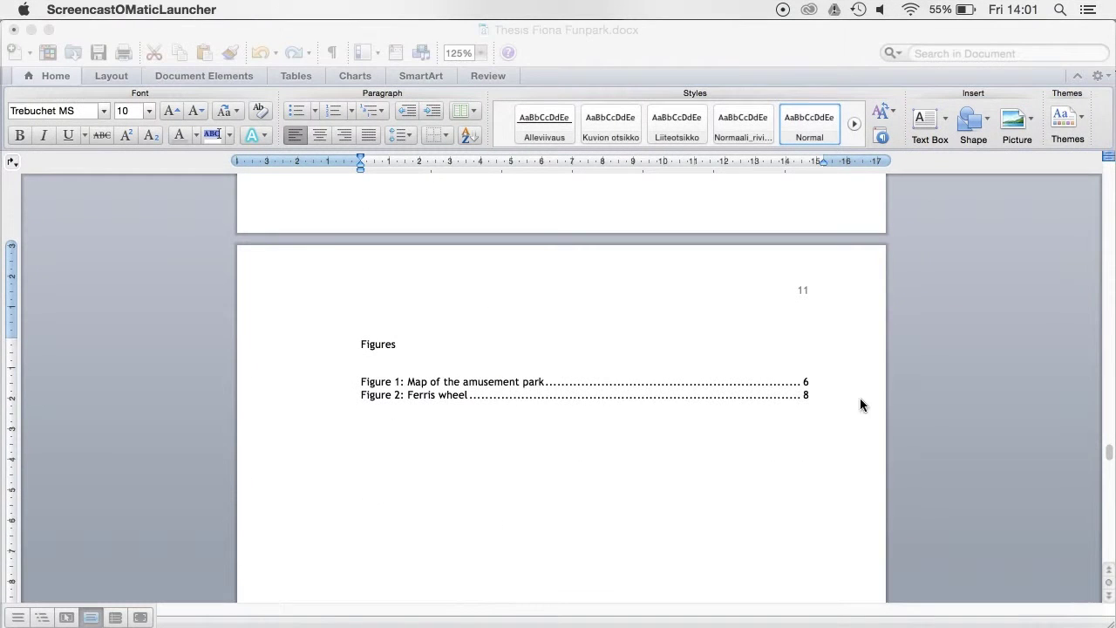
Delete the whole generated list of figures under the Figures heading.
{"action": "left_click", "coordinate": [853, 391]}
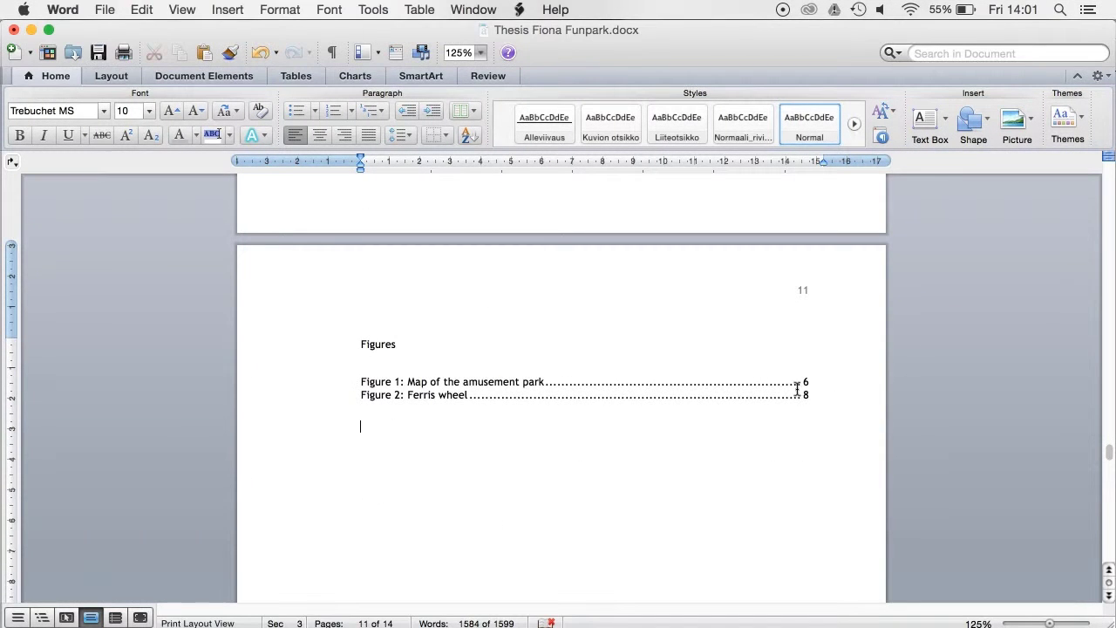
{"action": "left_click", "coordinate": [820, 390]}
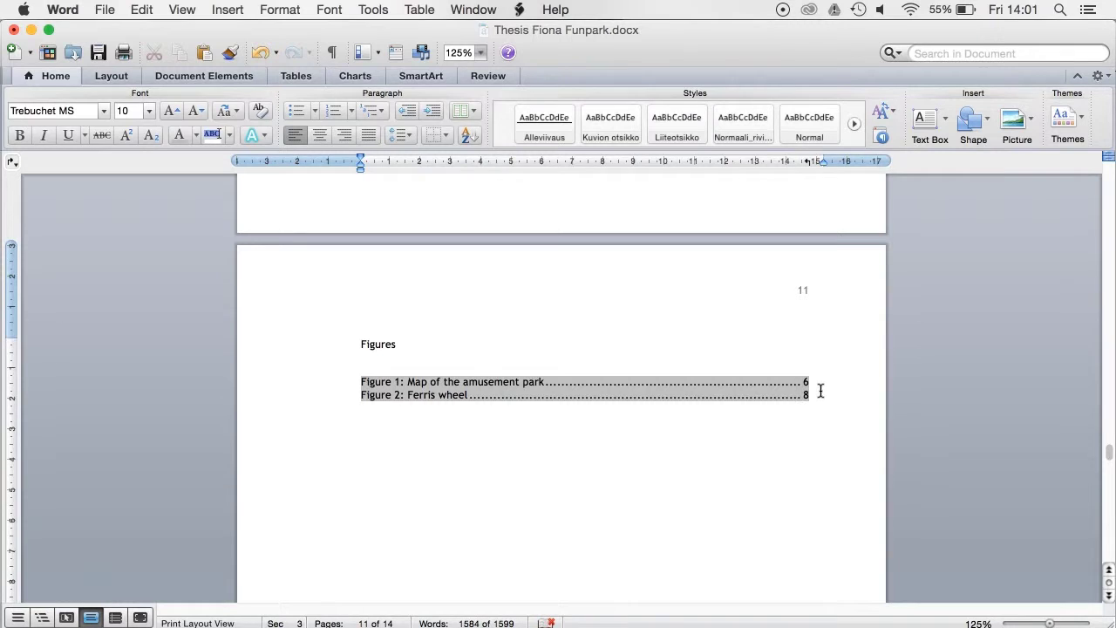
{"action": "key", "text": "BackSpace"}
{"action": "key", "text": "BackSpace"}
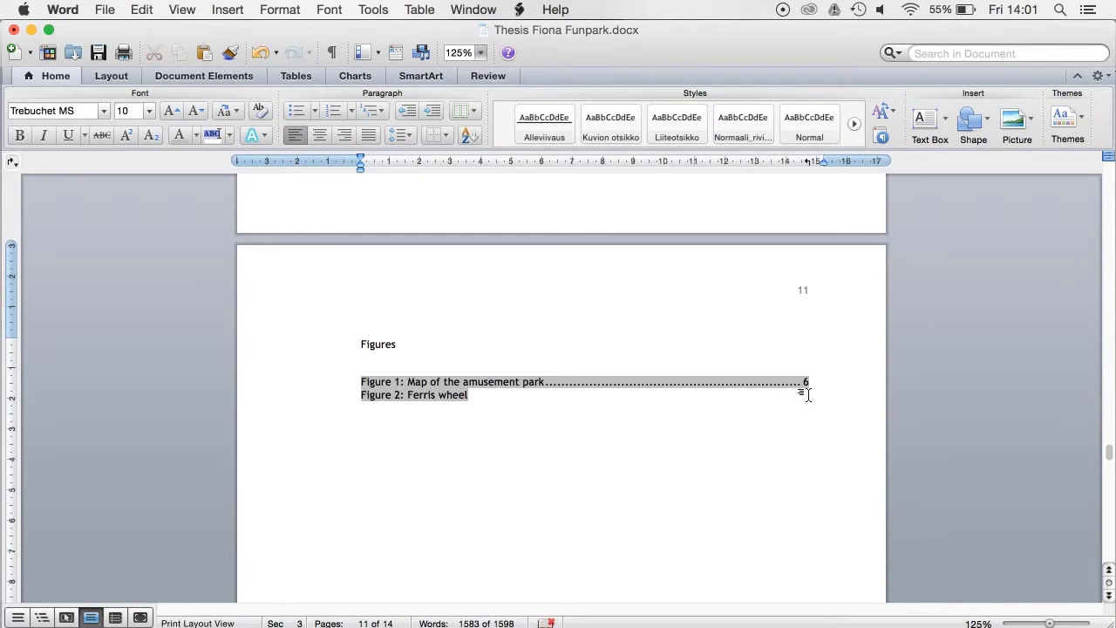
{"action": "left_click_drag", "start_coordinate": [575, 407], "coordinate": [387, 373]}
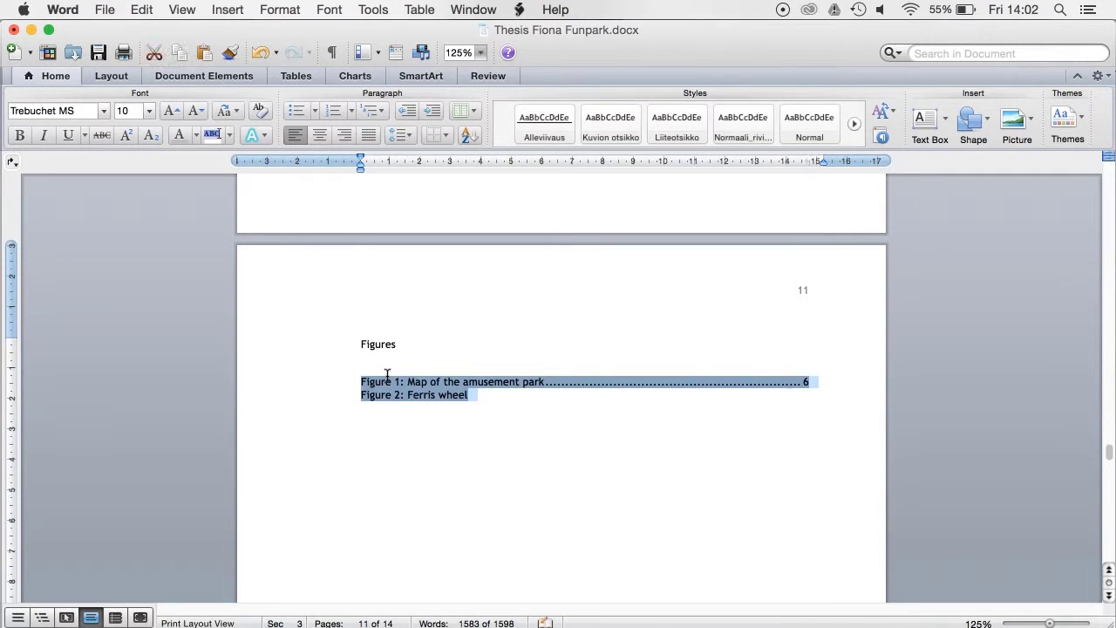
{"action": "key", "text": "BackSpace"}
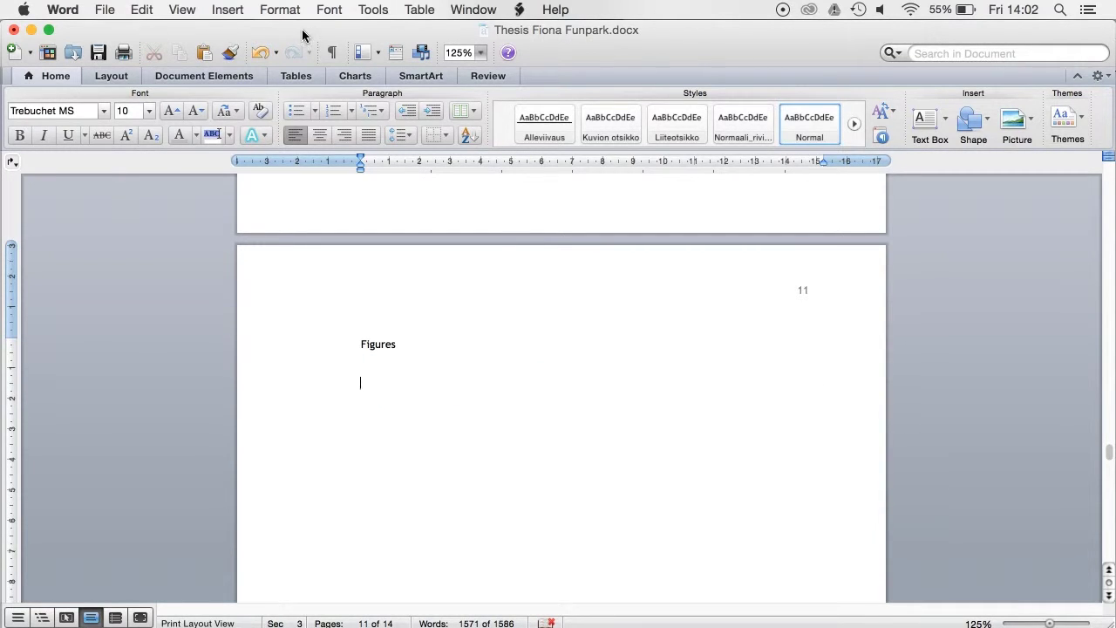
Insert a table of figures under the Figures heading, using the caption label Figure and the From template format.
{"action": "left_click", "coordinate": [225, 11]}
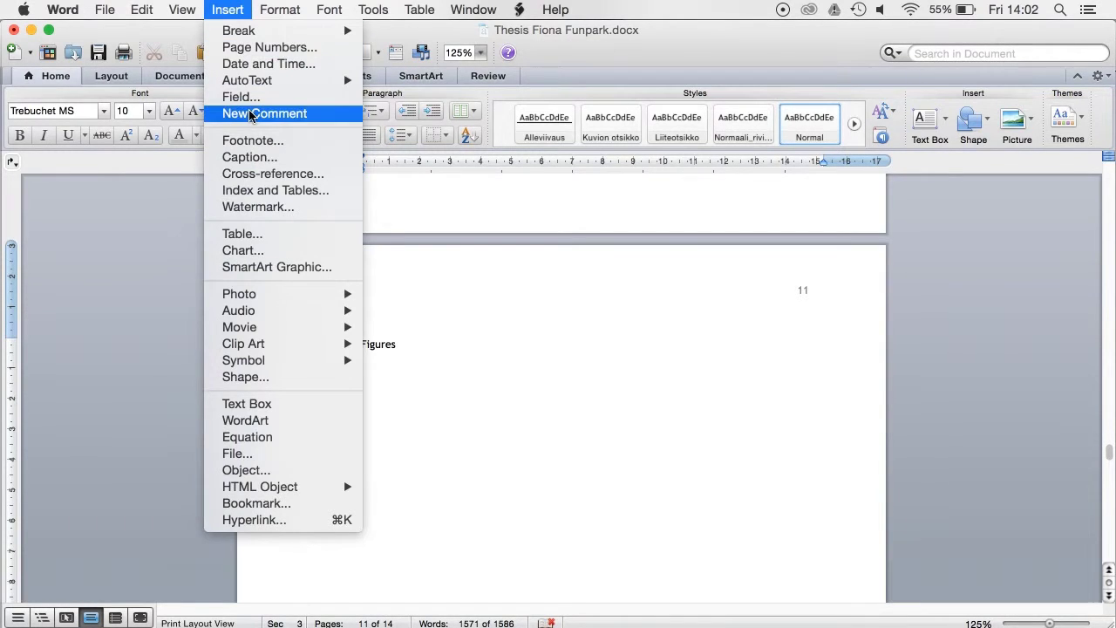
{"action": "left_click", "coordinate": [266, 192]}
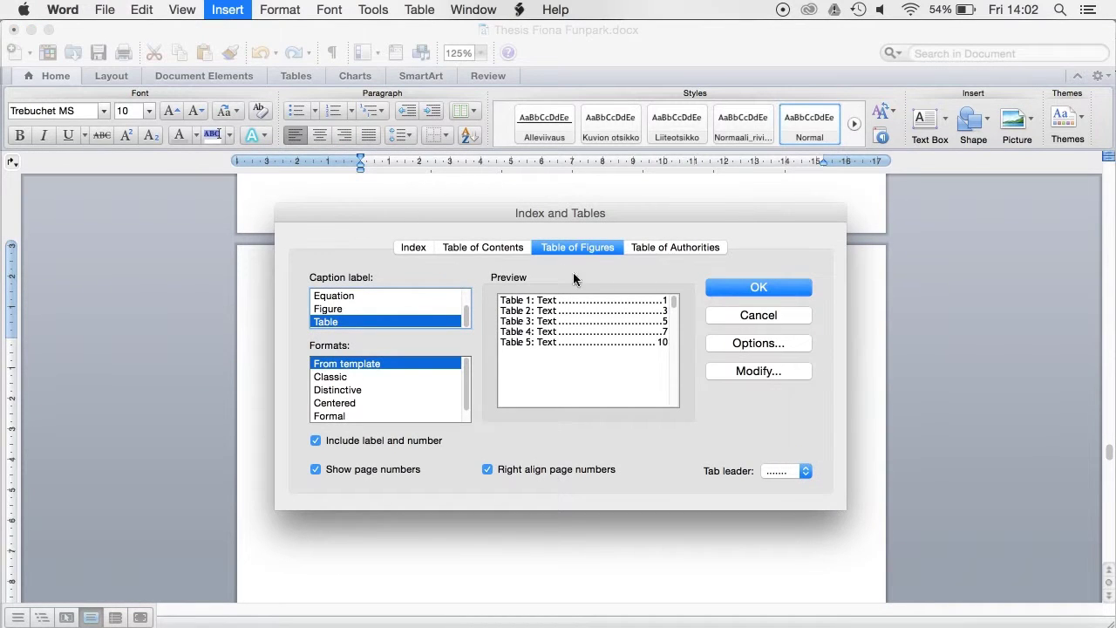
{"action": "left_click", "coordinate": [367, 309]}
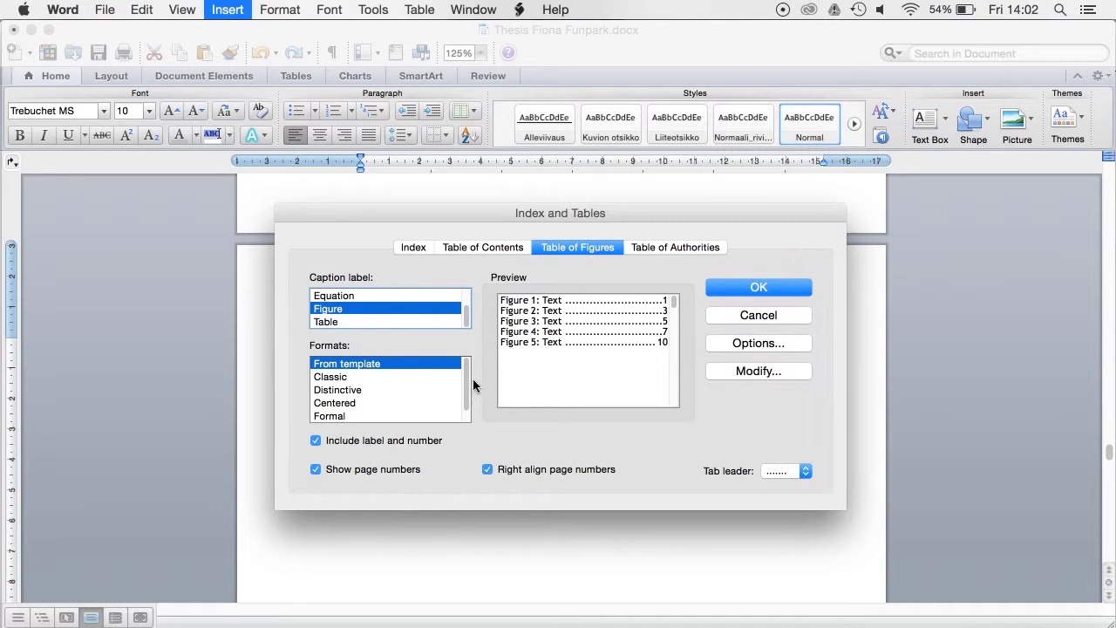
{"action": "left_click", "coordinate": [739, 285]}
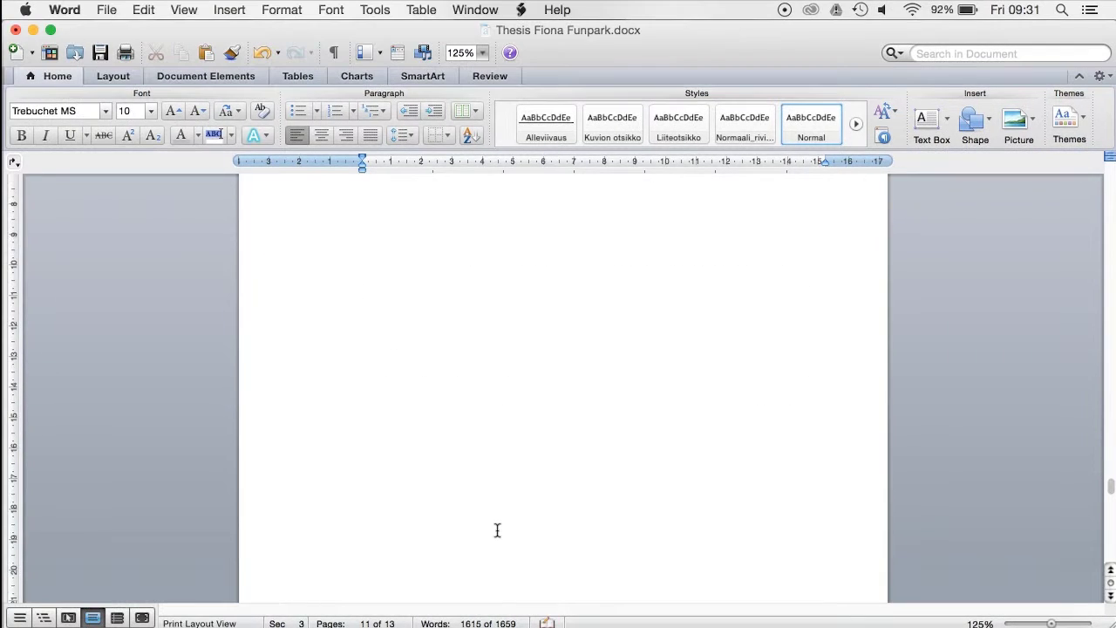
Update the list of tables under the Tables heading.
{"action": "scroll", "coordinate": [497, 528], "scroll_direction": "down", "scroll_amount": 5}
{"action": "right_click", "coordinate": [488, 484]}
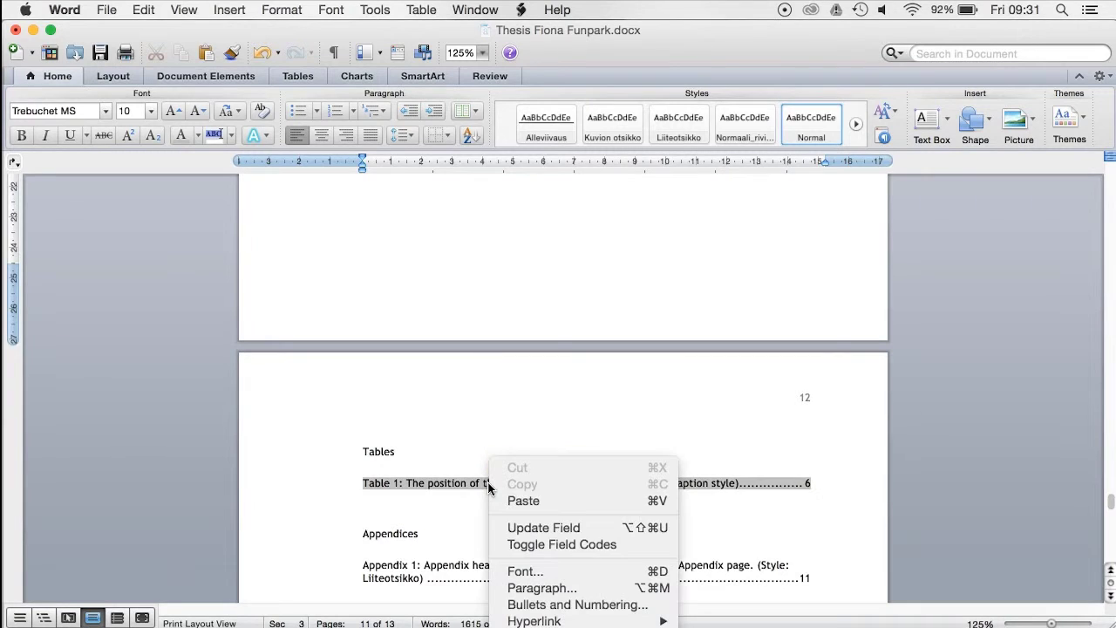
{"action": "left_click", "coordinate": [558, 527]}
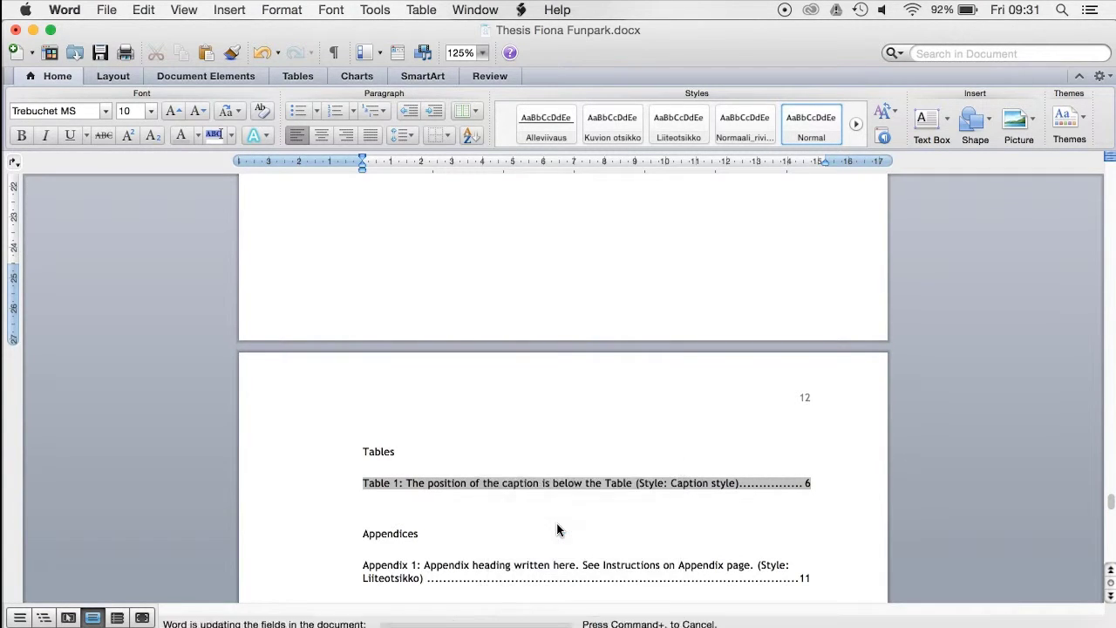
{"action": "left_click", "coordinate": [557, 523]}
Replace the placeholder text of the Appendix 1 heading on the appendix page with "Marketing plan".
{"action": "scroll", "coordinate": [557, 523], "scroll_direction": "down", "scroll_amount": 10}
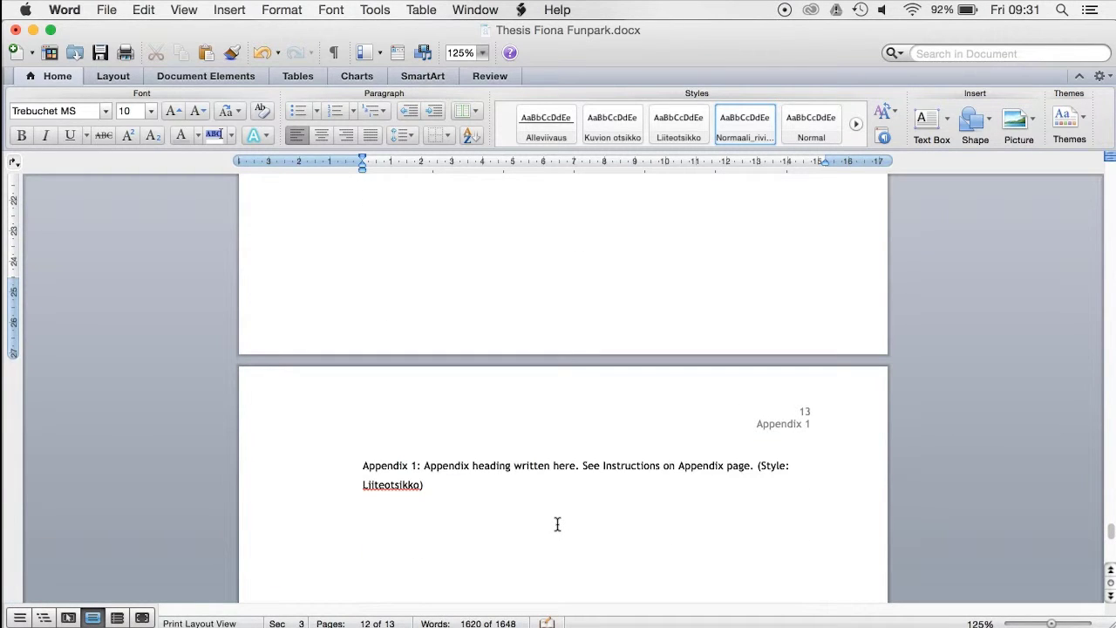
{"action": "left_click", "coordinate": [556, 464]}
{"action": "left_click_drag", "start_coordinate": [448, 485], "coordinate": [436, 465]}
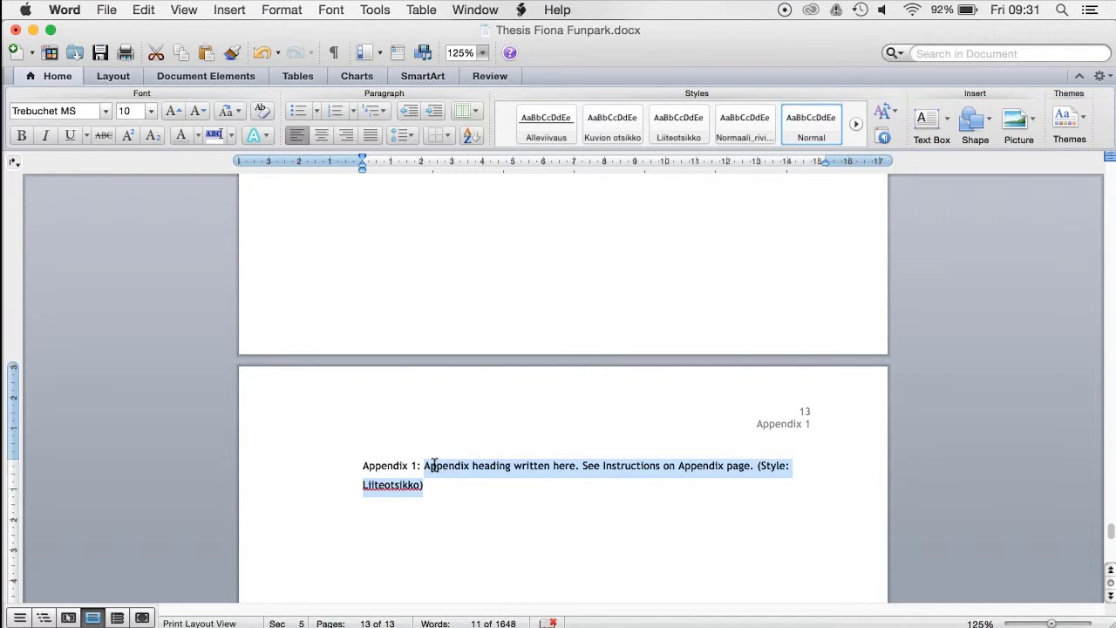
{"action": "key", "text": "BackSpace"}
{"action": "type", "text": "Marketing plan"}
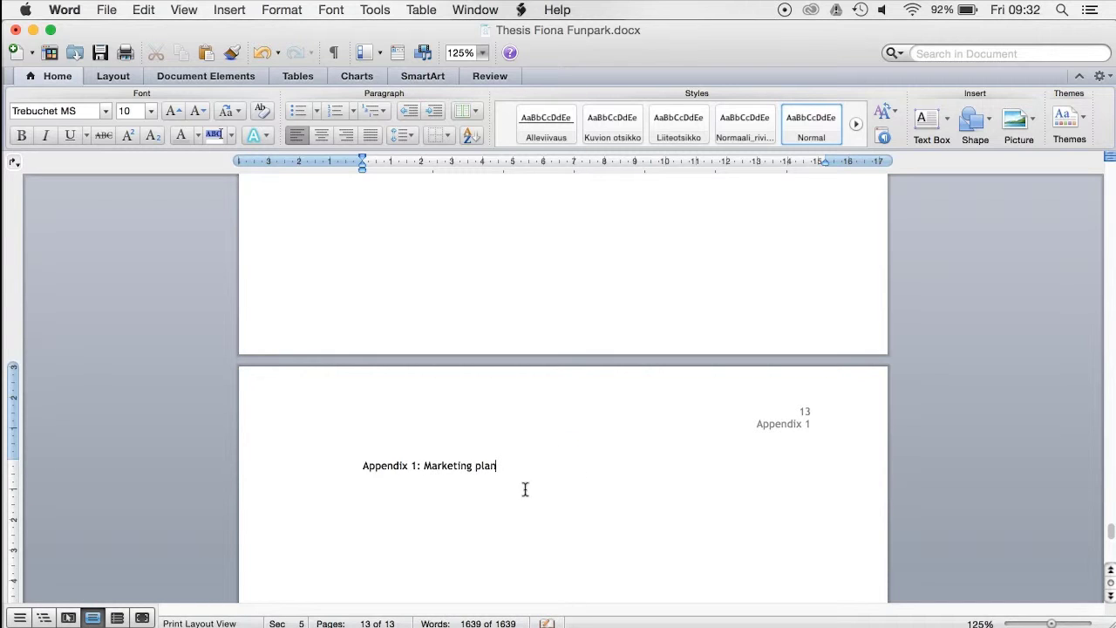
{"action": "key", "text": "Return"}
Update the entire list of appendices under the Appendices heading, including its entries and page numbers.
{"action": "scroll", "coordinate": [533, 481], "scroll_direction": "up", "scroll_amount": 5}
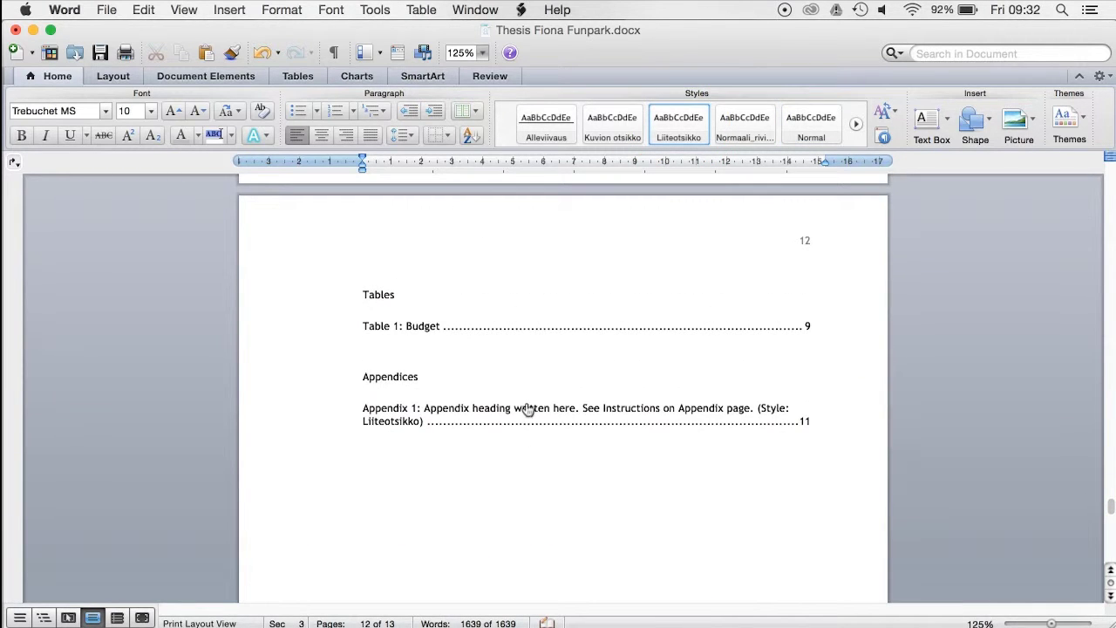
{"action": "right_click", "coordinate": [523, 406]}
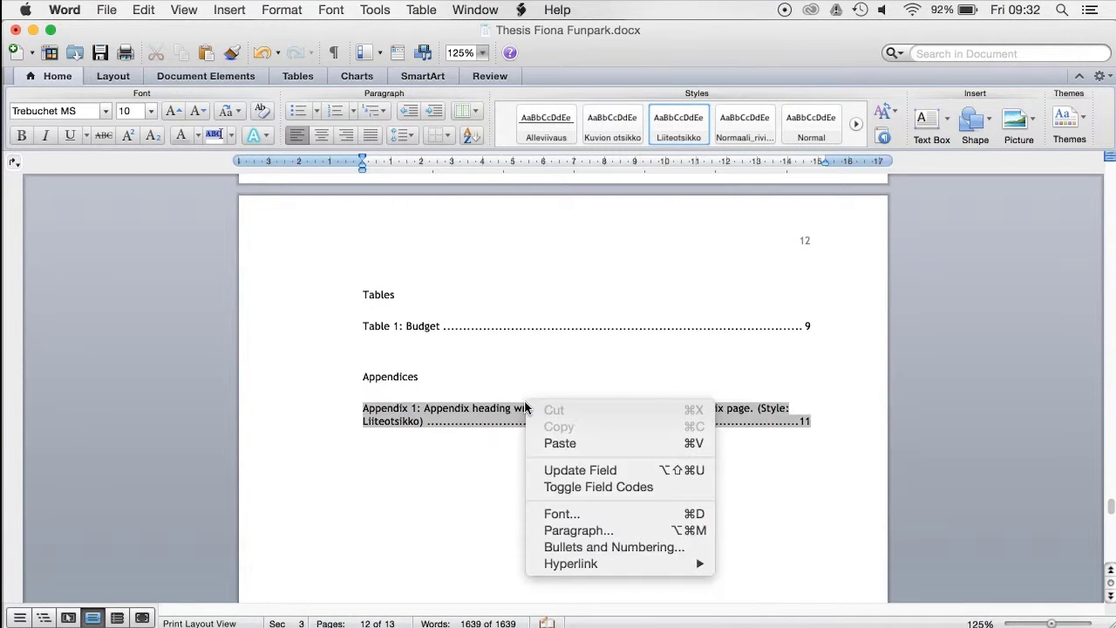
{"action": "left_click", "coordinate": [586, 471]}
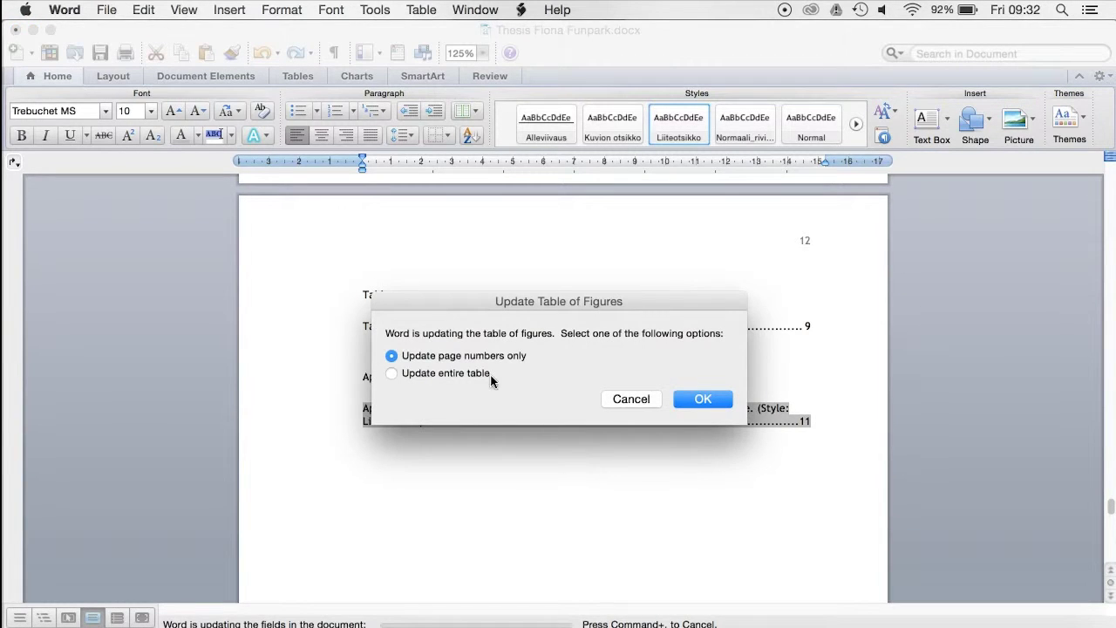
{"action": "left_click", "coordinate": [393, 374]}
{"action": "left_click", "coordinate": [688, 399]}
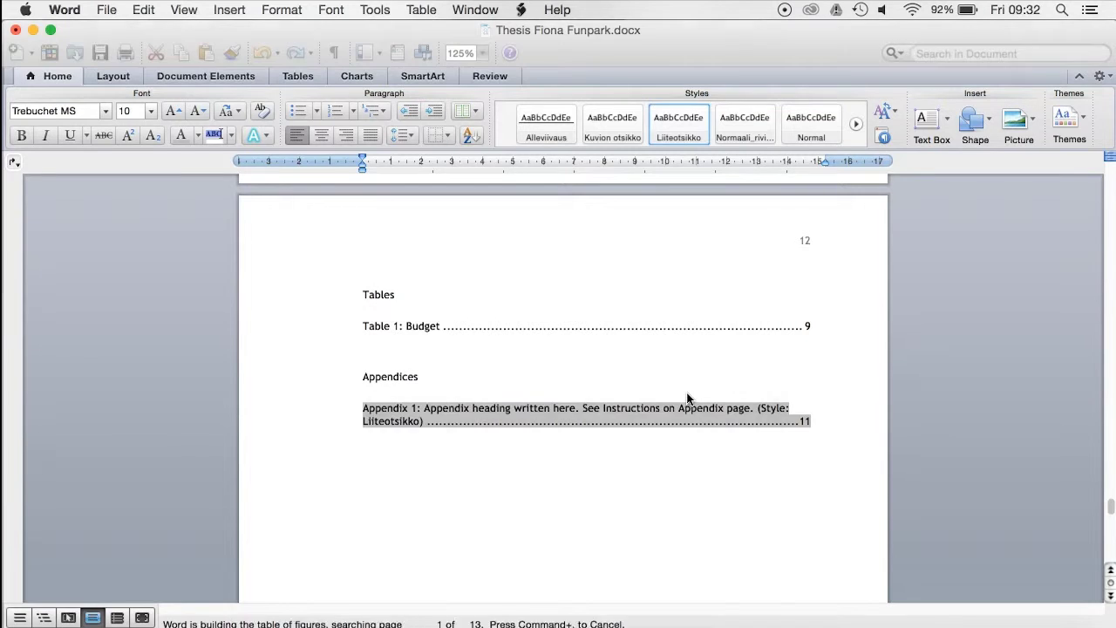
{"action": "left_click", "coordinate": [577, 447]}
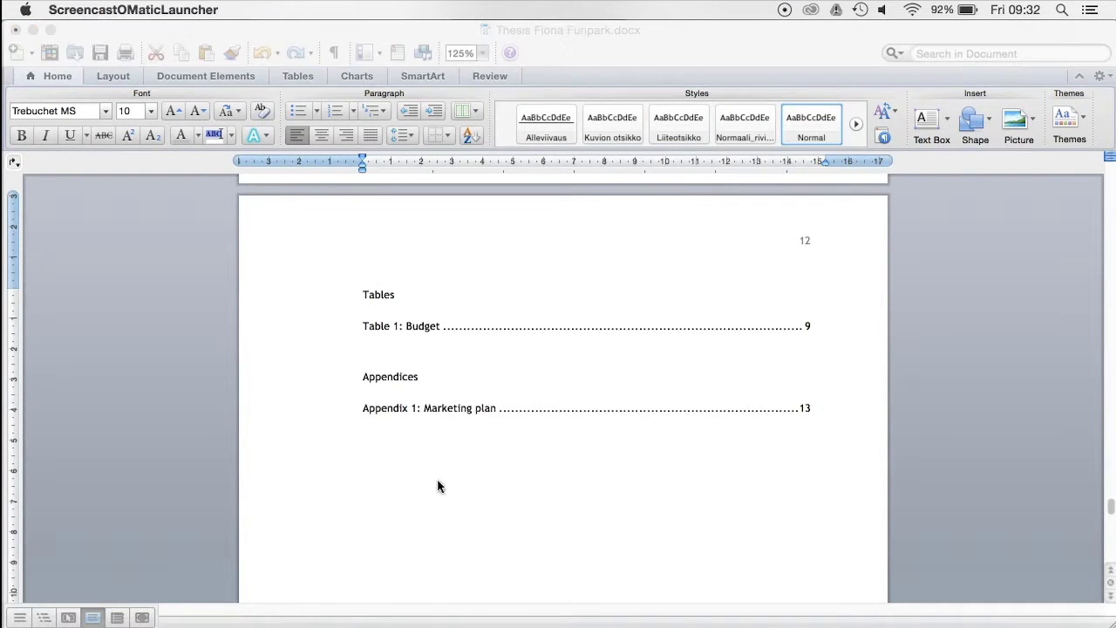
Add a blank line between the list of tables and the Appendices heading, and show the formatting marks.
{"action": "left_click", "coordinate": [389, 346]}
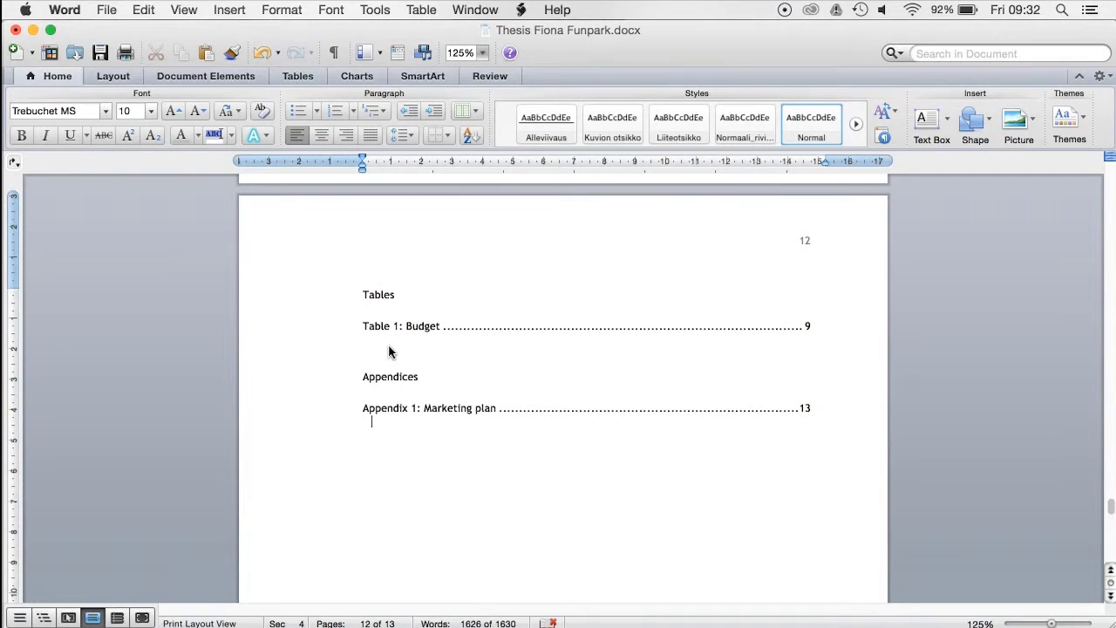
{"action": "key", "text": "Return"}
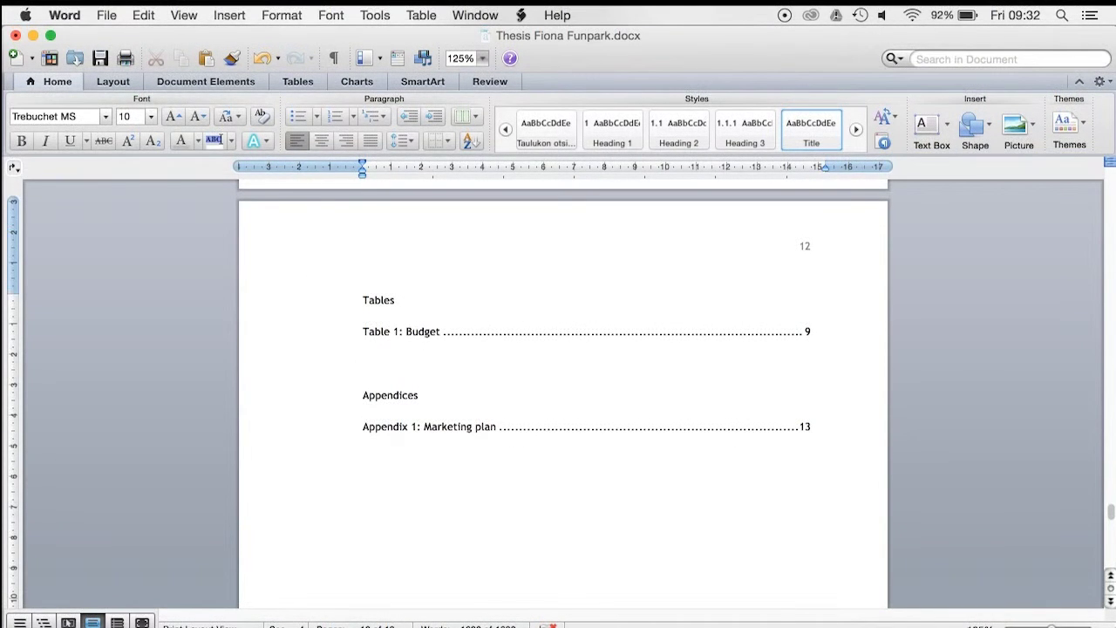
{"action": "left_click", "coordinate": [333, 53]}
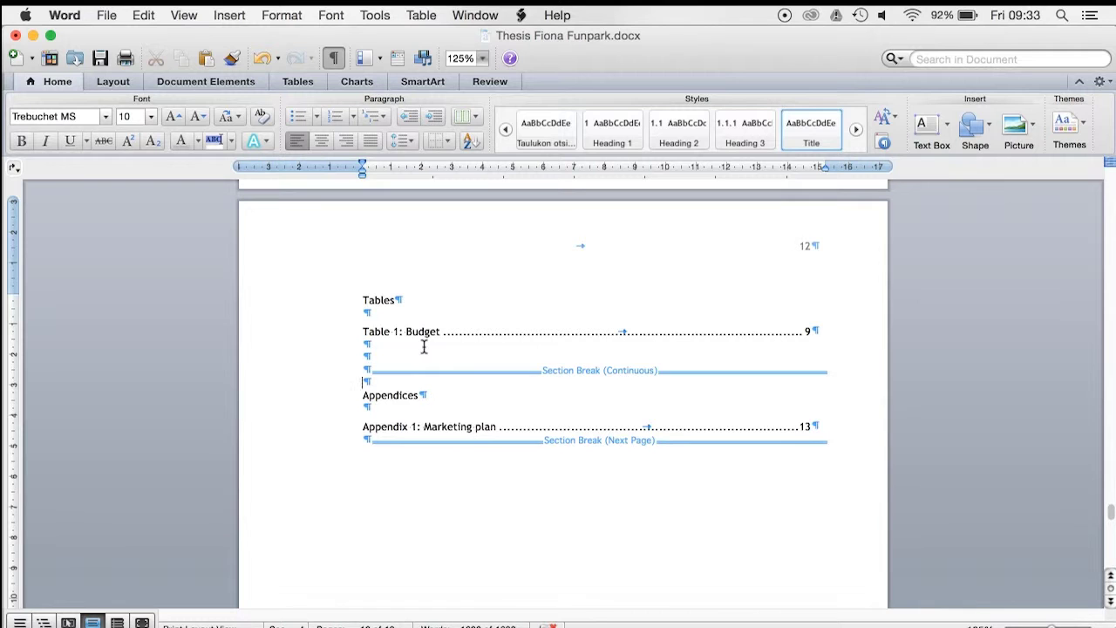
Add blank lines above the Appendices heading until it moves with its list to the next page, and hide the formatting marks.
{"action": "key", "text": "Return"}
{"action": "key", "text": "Return"}
{"action": "key", "text": "Return"}
{"action": "key", "text": "Return"}
{"action": "key", "text": "Return"}
{"action": "key", "text": "Return"}
{"action": "key", "text": "Return"}
{"action": "key", "text": "Return"}
{"action": "key", "text": "Return"}
{"action": "key", "text": "Return"}
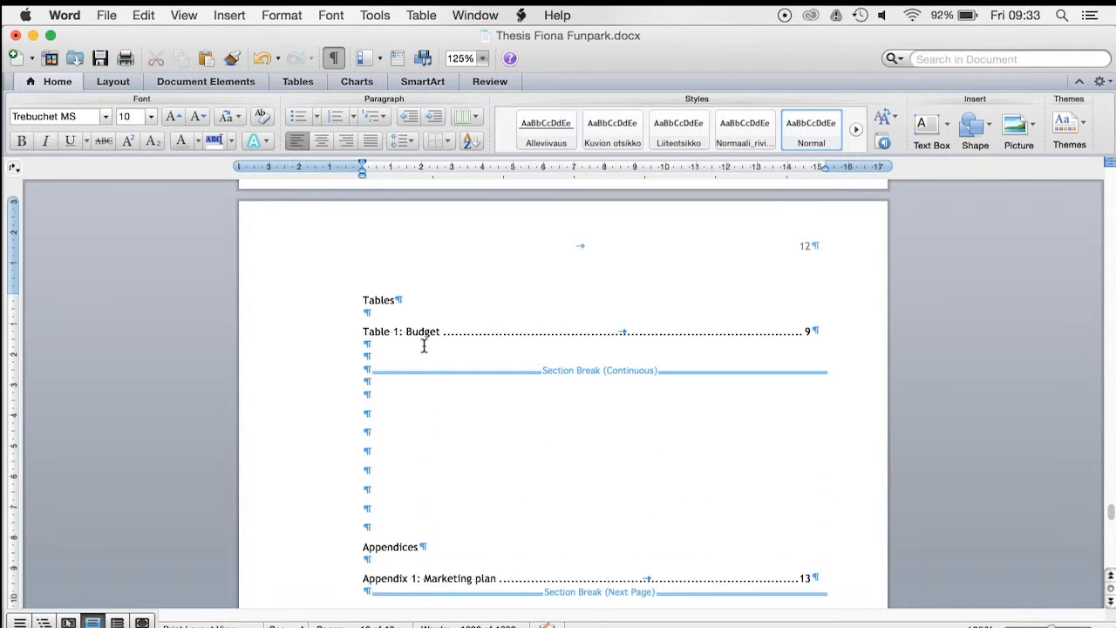
{"action": "key", "text": "Return"}
{"action": "key", "text": "Return"}
{"action": "key", "text": "Return"}
{"action": "key", "text": "Return"}
{"action": "key", "text": "Return"}
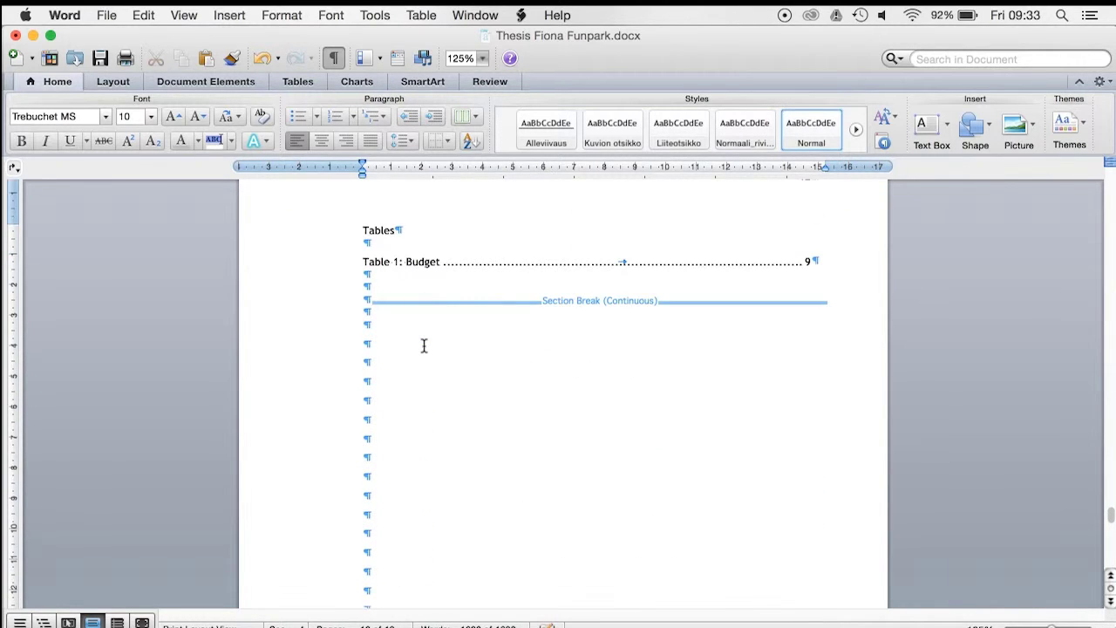
{"action": "key", "text": "Return"}
{"action": "key", "text": "Return"}
{"action": "key", "text": "Return"}
{"action": "key", "text": "Return"}
{"action": "key", "text": "Return"}
{"action": "key", "text": "Return"}
{"action": "key", "text": "Return"}
{"action": "key", "text": "Return"}
{"action": "key", "text": "Return"}
{"action": "key", "text": "Return"}
{"action": "key", "text": "Return"}
{"action": "key", "text": "Return"}
{"action": "key", "text": "Return"}
{"action": "key", "text": "Return"}
{"action": "key", "text": "Return"}
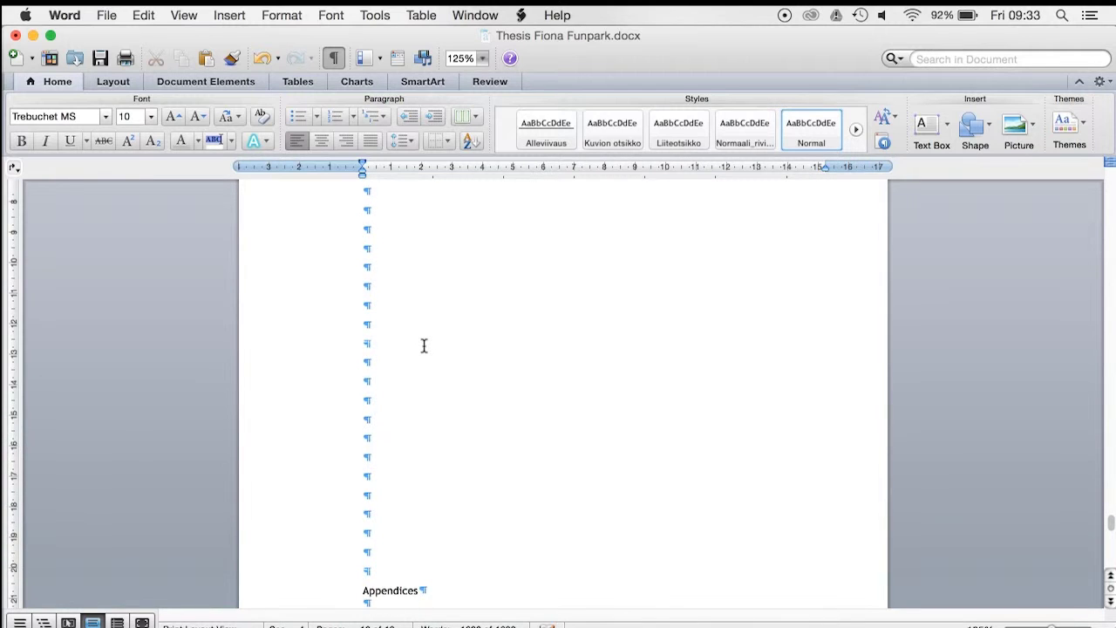
{"action": "scroll", "coordinate": [423, 345], "scroll_direction": "down", "scroll_amount": 5}
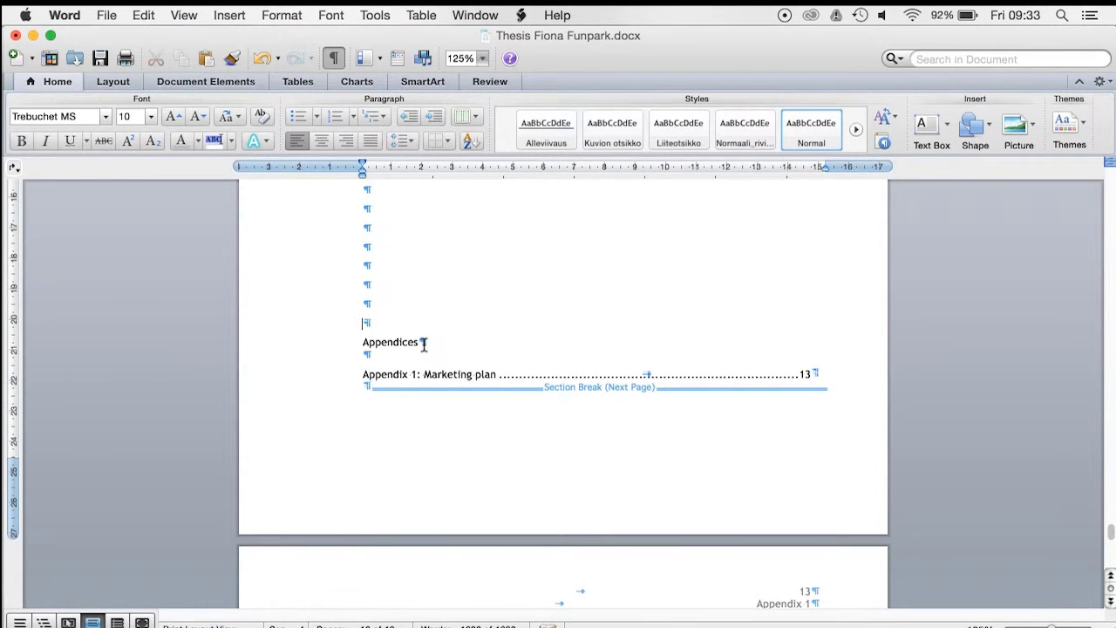
{"action": "key", "text": "Return"}
{"action": "key", "text": "Return"}
{"action": "key", "text": "Return"}
{"action": "key", "text": "Return"}
{"action": "key", "text": "Return"}
{"action": "key", "text": "Return"}
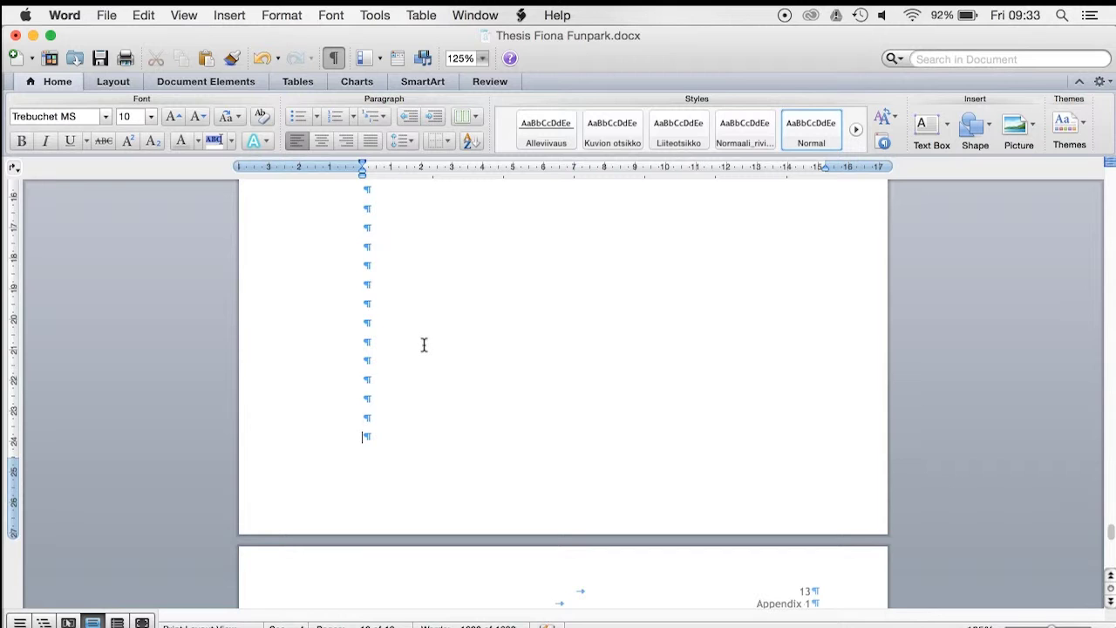
{"action": "scroll", "coordinate": [423, 344], "scroll_direction": "down", "scroll_amount": 3}
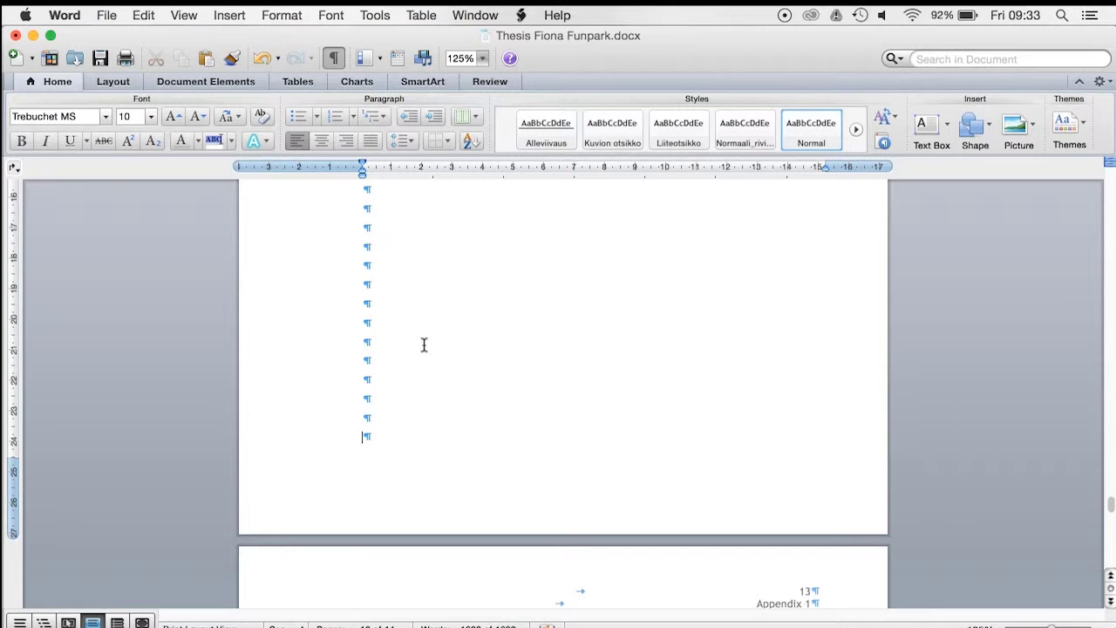
{"action": "left_click", "coordinate": [332, 61]}
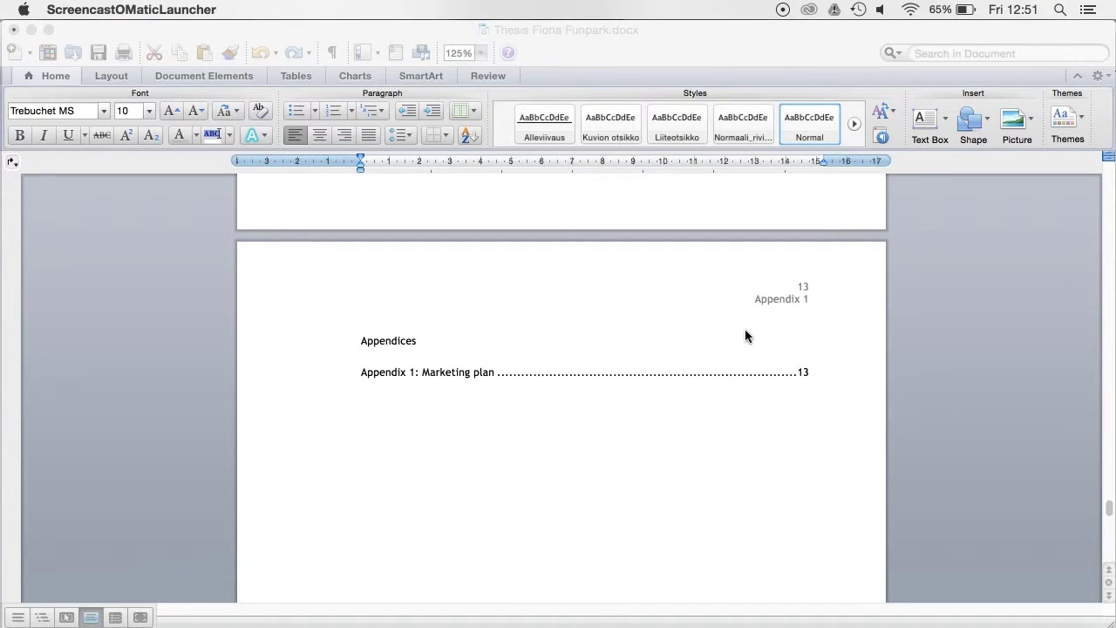
Delete the "Appendix 1" line from the header of the page holding the list of appendices, and close the header.
{"action": "double_click", "coordinate": [636, 309]}
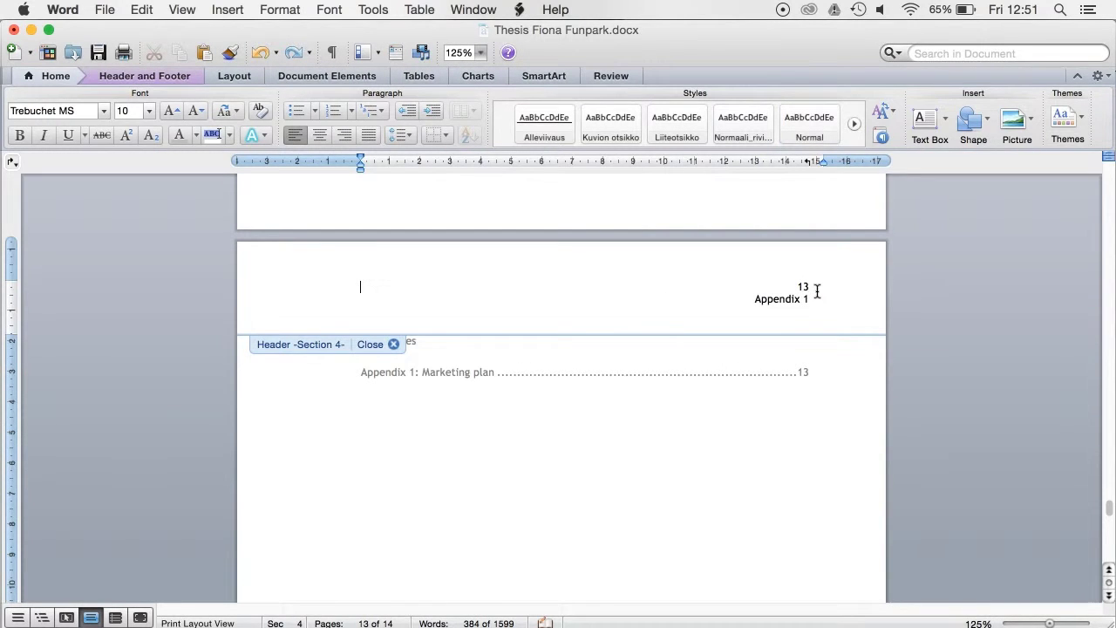
{"action": "left_click_drag", "start_coordinate": [815, 298], "coordinate": [753, 298]}
{"action": "key", "text": "BackSpace"}
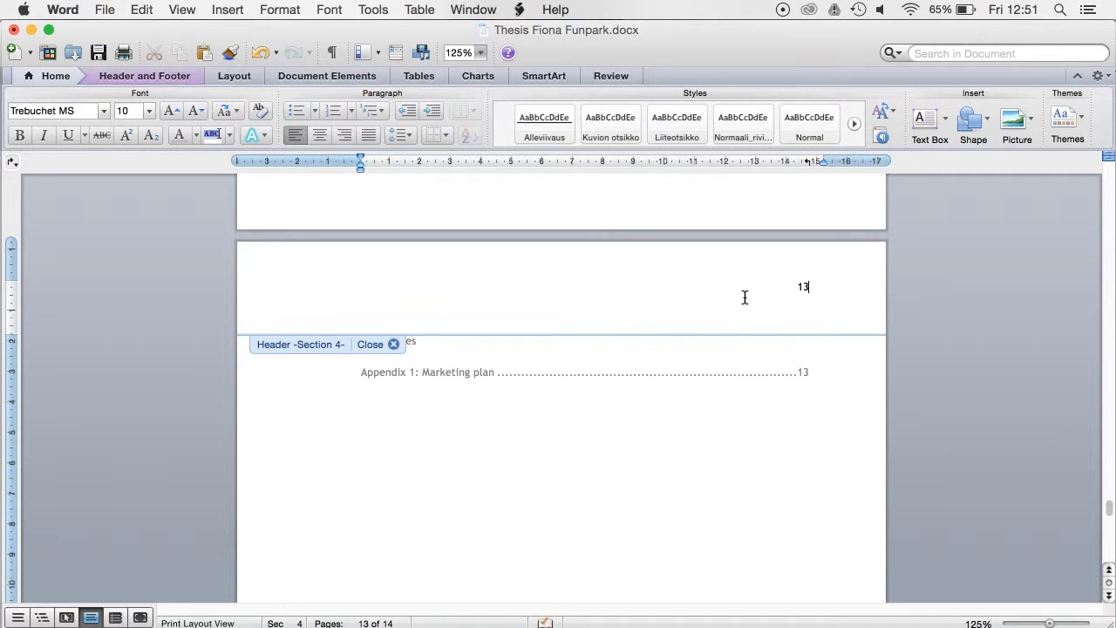
{"action": "left_click", "coordinate": [384, 344]}
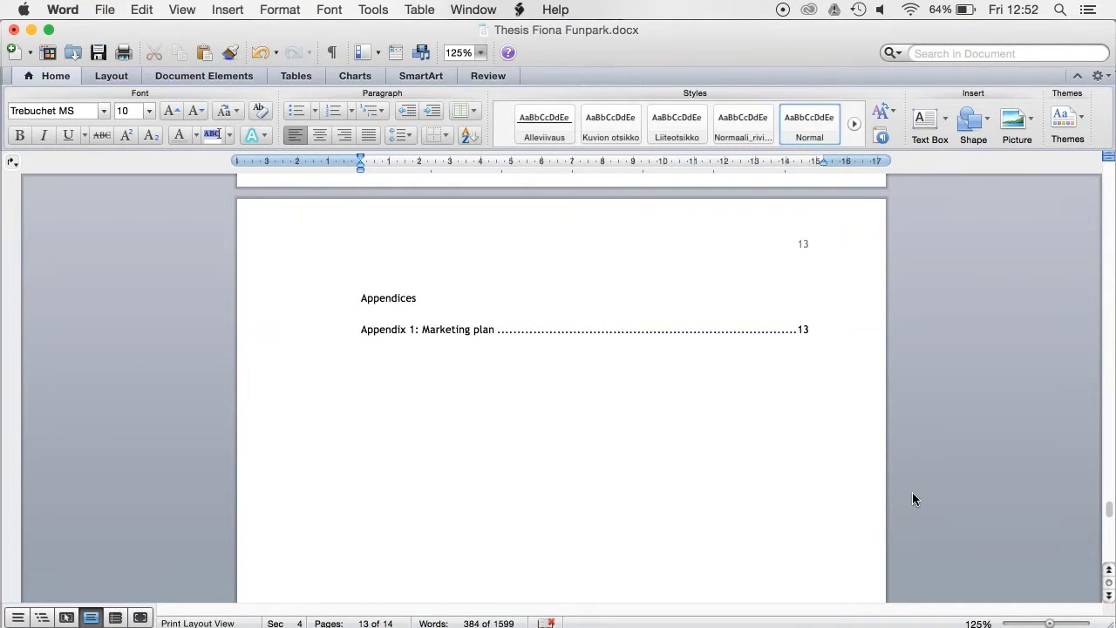
Unlink the header of the Marketing plan appendix page from the previous section.
{"action": "scroll", "coordinate": [912, 498], "scroll_direction": "down", "scroll_amount": 10}
{"action": "scroll", "coordinate": [912, 498], "scroll_direction": "down", "scroll_amount": 5}
{"action": "double_click", "coordinate": [736, 261]}
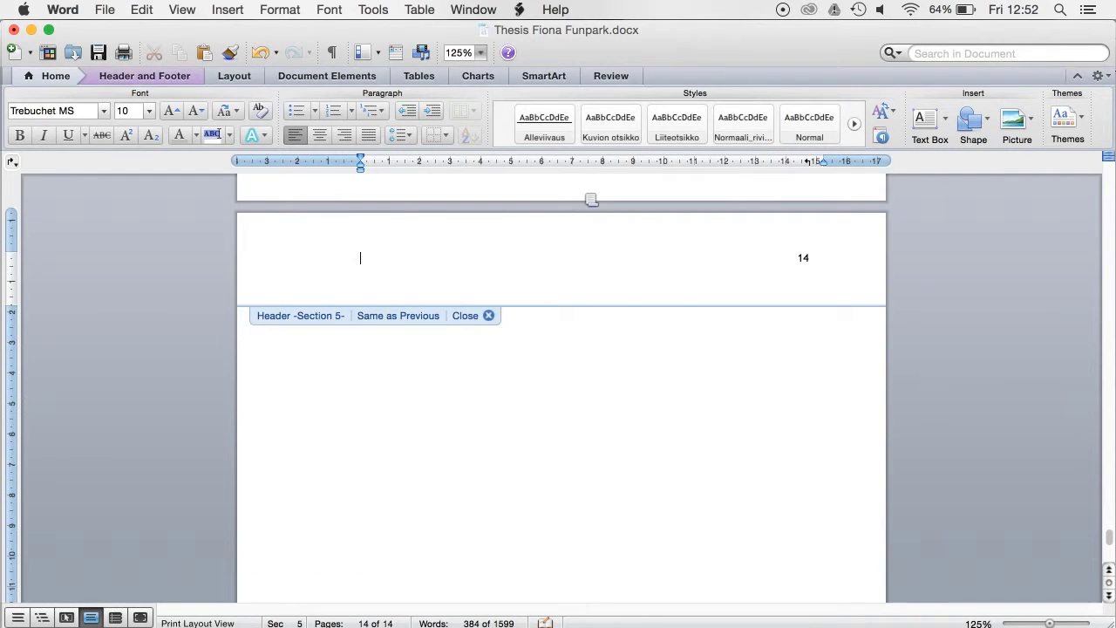
{"action": "left_click", "coordinate": [165, 76]}
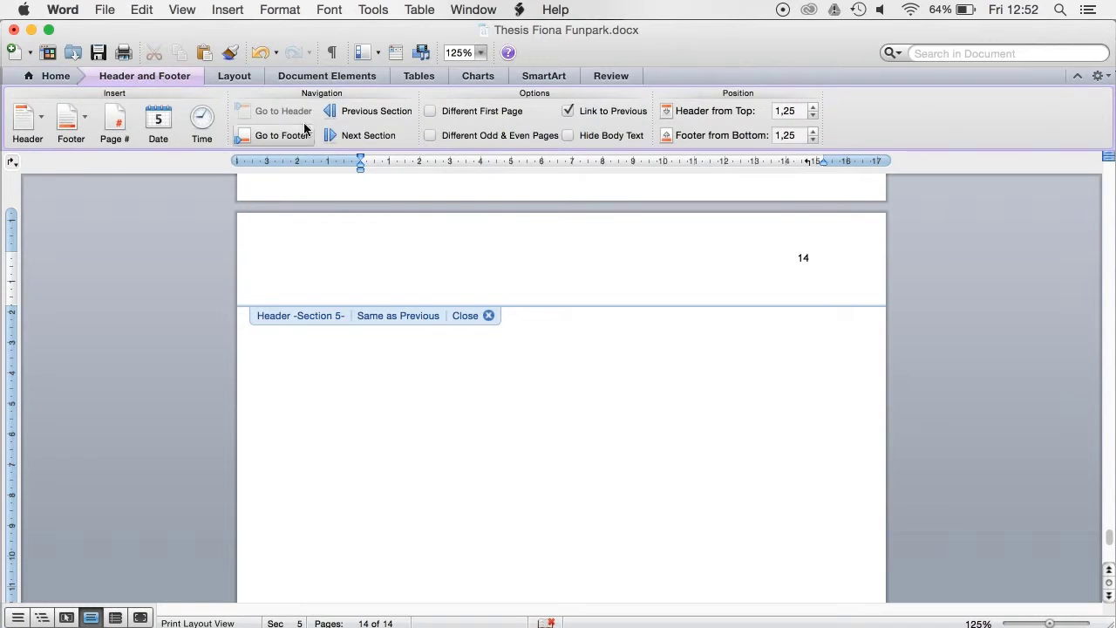
{"action": "left_click", "coordinate": [567, 112]}
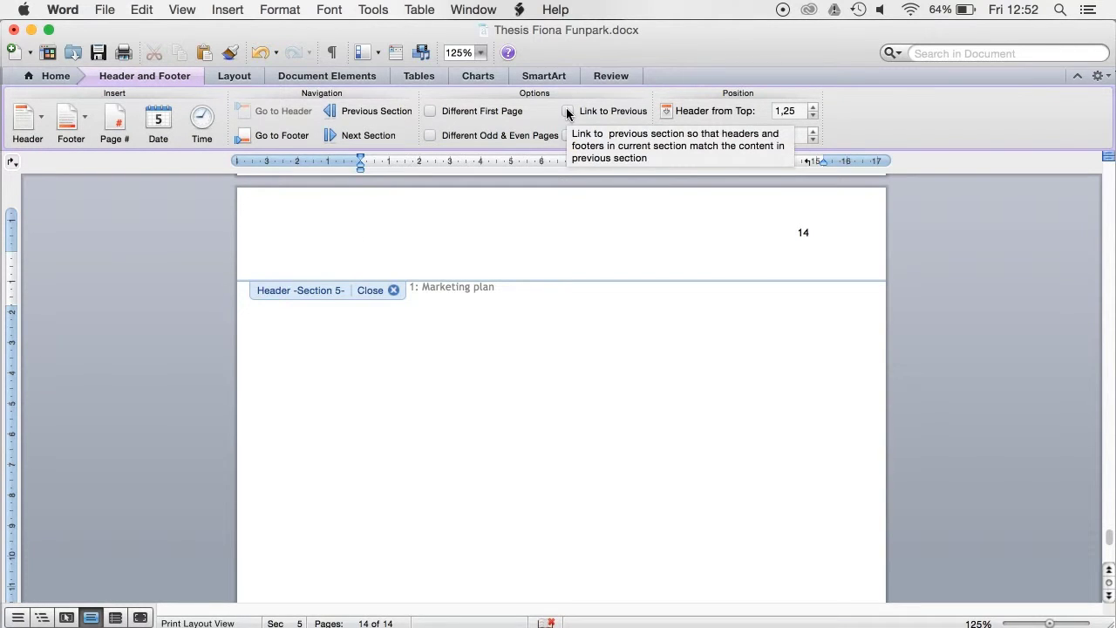
Add a right-aligned "Appendix 1" line below the page number in the appendix page's header, and close the header.
{"action": "key", "text": "Down"}
{"action": "key", "text": "Up"}
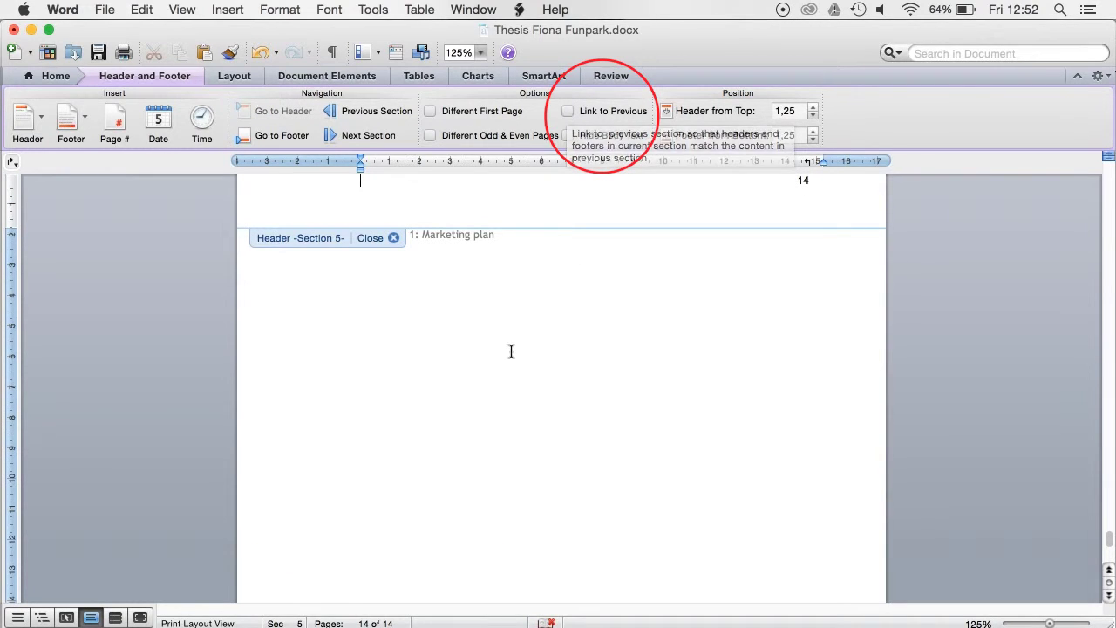
{"action": "scroll", "coordinate": [511, 351], "scroll_direction": "up", "scroll_amount": 2}
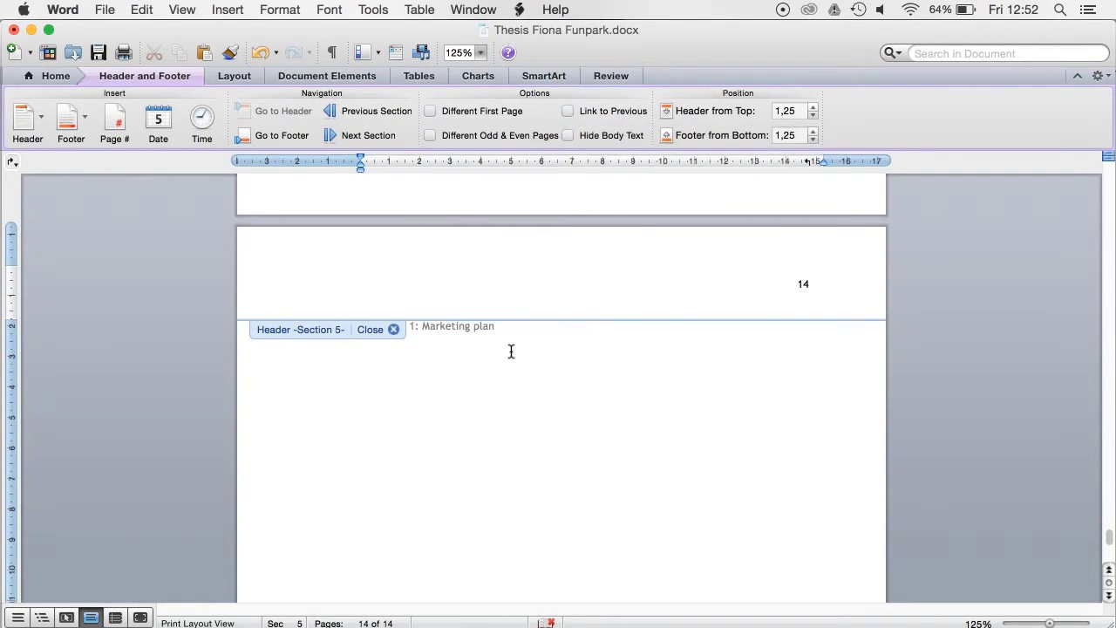
{"action": "type", "text": "Appendix 1"}
{"action": "key", "text": "super+r"}
{"action": "left_click", "coordinate": [393, 329]}
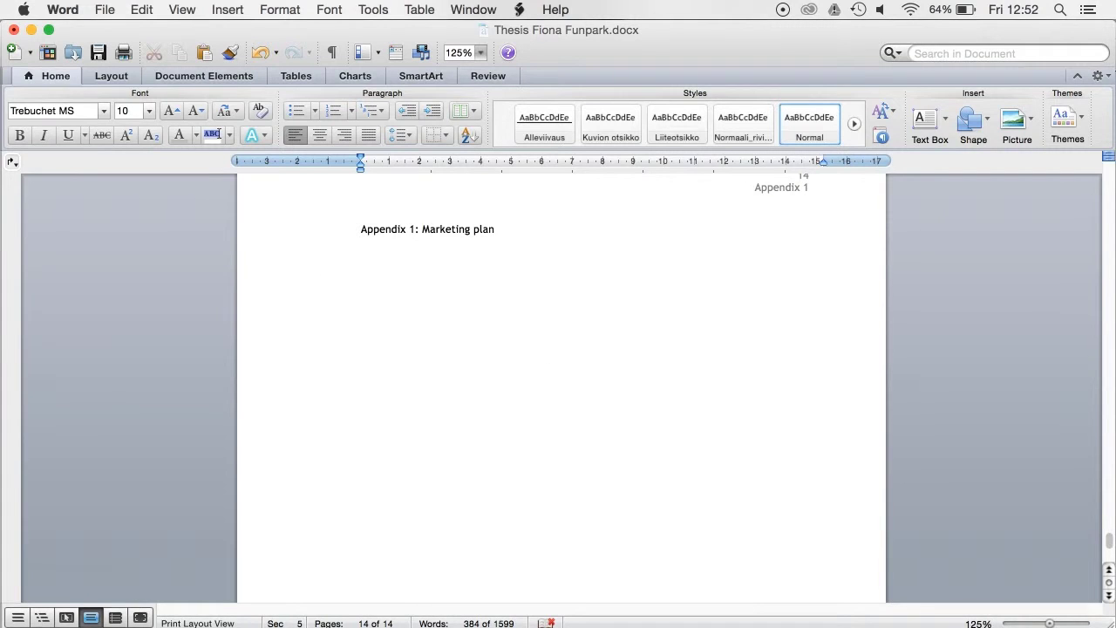
Update the whole table of contents and review its entries.
{"action": "left_click", "coordinate": [114, 626]}
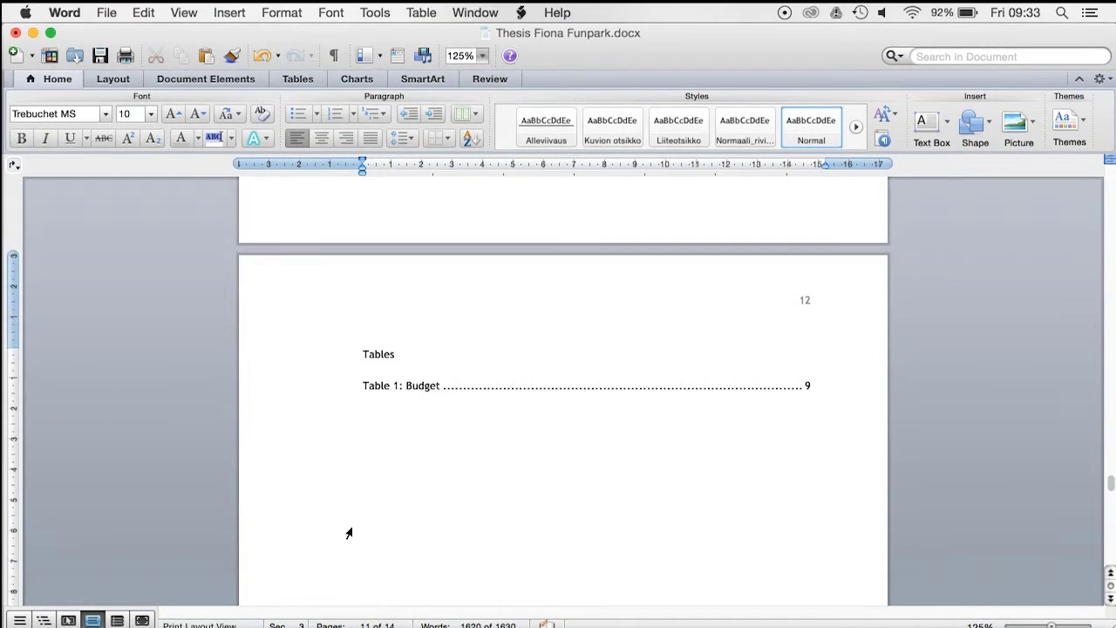
{"action": "scroll", "coordinate": [348, 531], "scroll_direction": "up", "scroll_amount": 15}
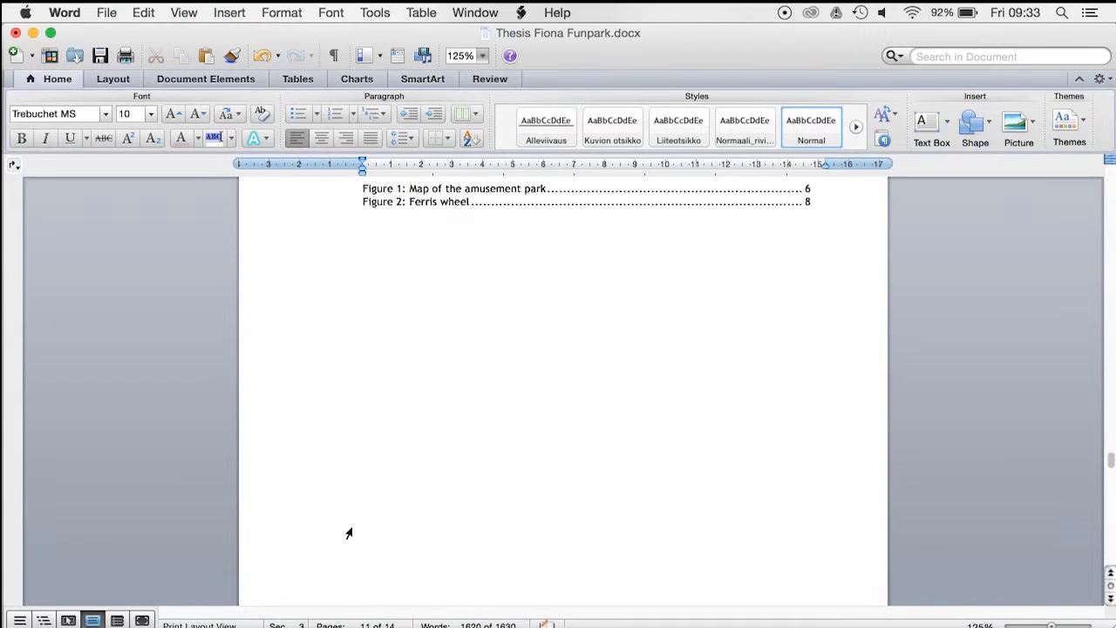
{"action": "left_click_drag", "start_coordinate": [1110, 450], "coordinate": [1108, 256]}
{"action": "right_click", "coordinate": [704, 380]}
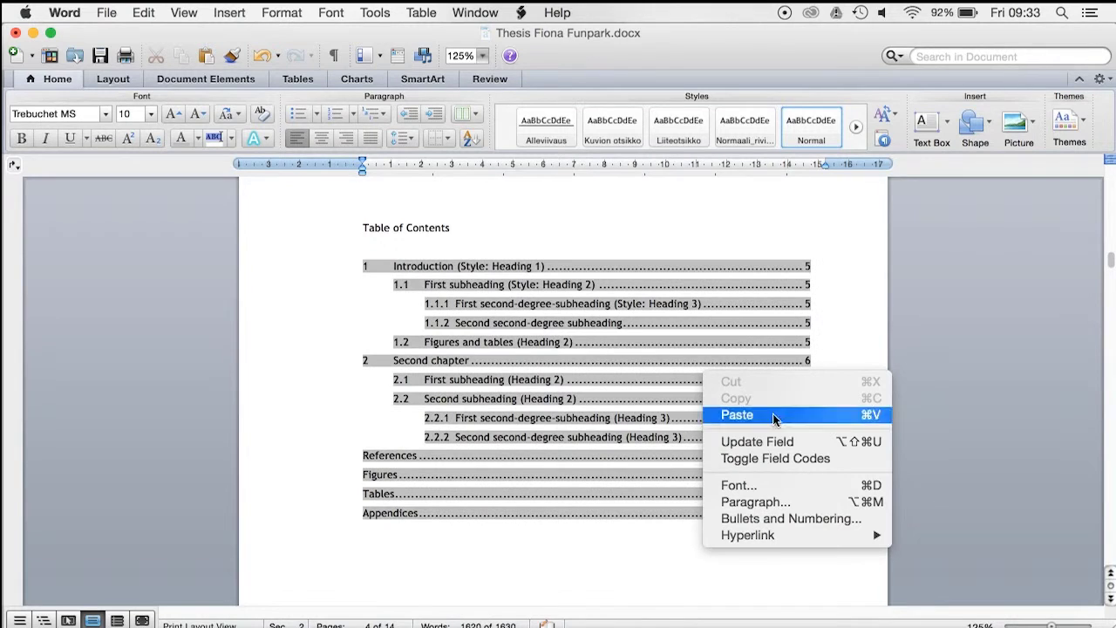
{"action": "left_click", "coordinate": [771, 442]}
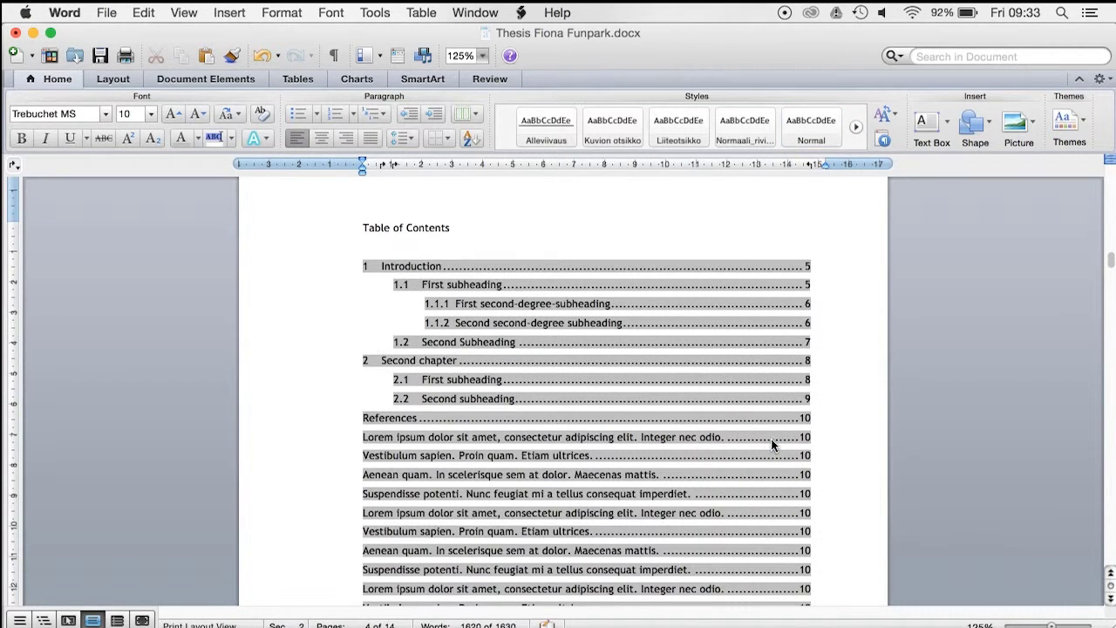
{"action": "scroll", "coordinate": [771, 440], "scroll_direction": "down", "scroll_amount": 3}
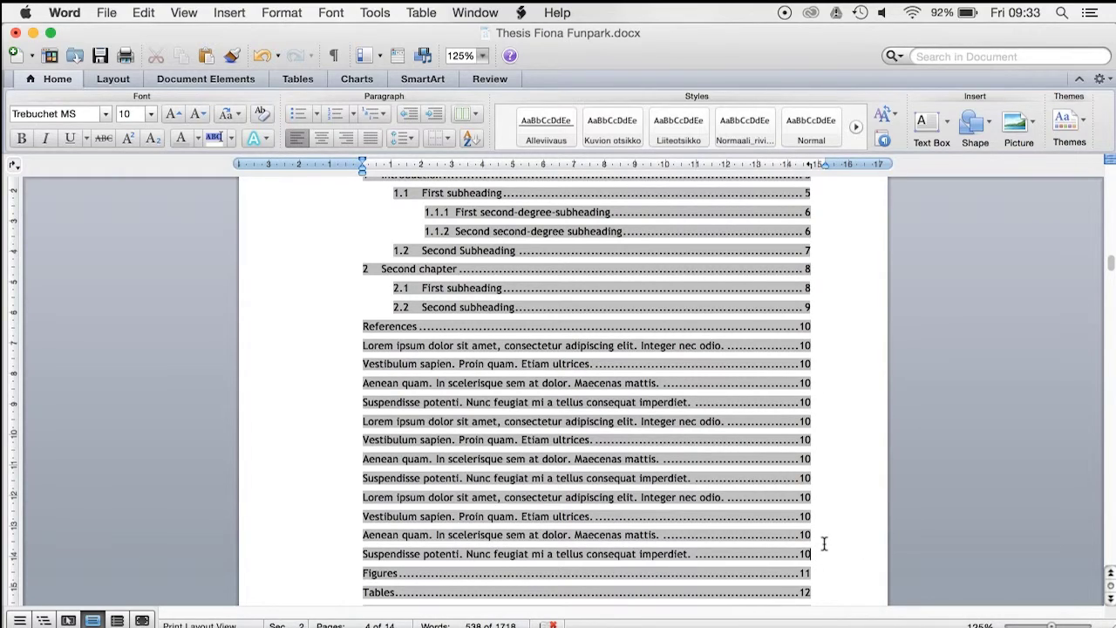
Apply the "Normaali_rivi..." style to all source entries under the References heading, and check the heading's own style.
{"action": "left_click_drag", "start_coordinate": [1110, 270], "coordinate": [1101, 433]}
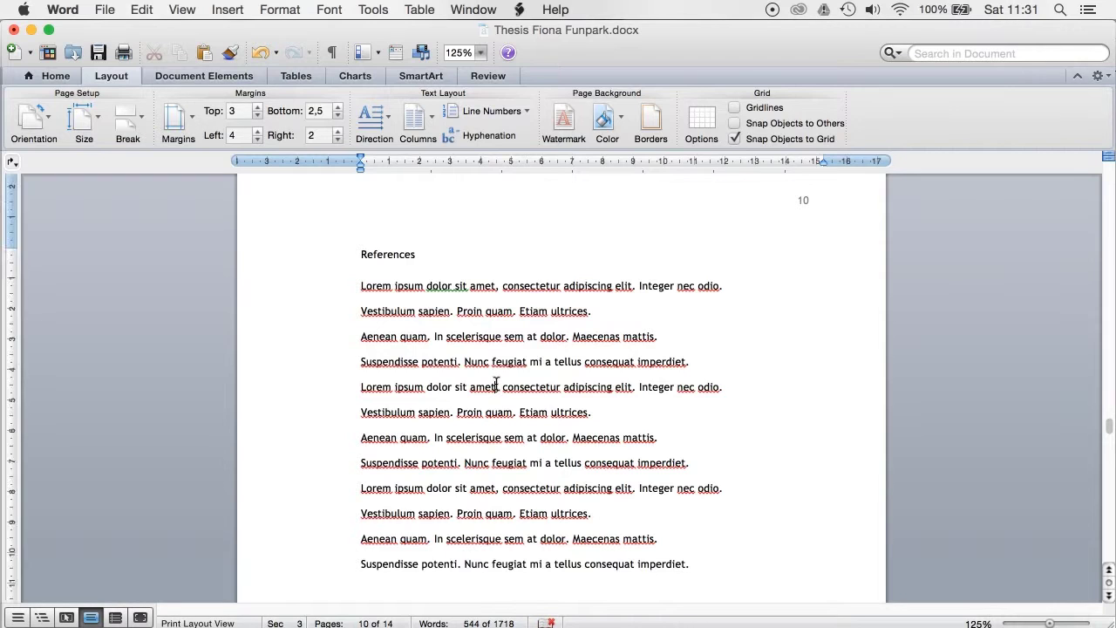
{"action": "left_click", "coordinate": [56, 76]}
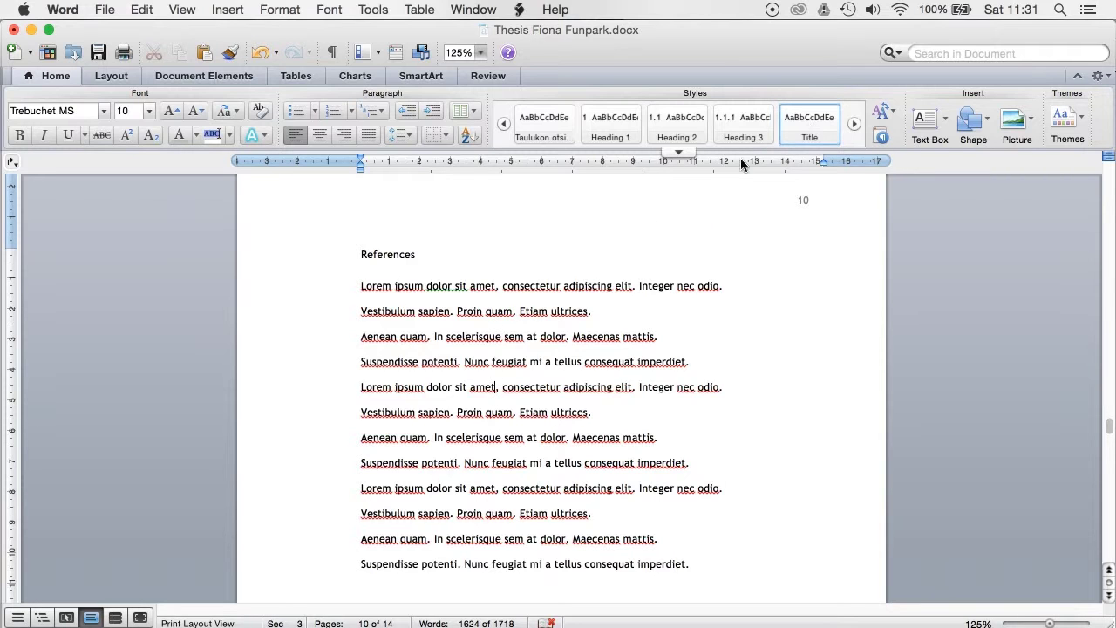
{"action": "left_click_drag", "start_coordinate": [713, 562], "coordinate": [345, 286]}
{"action": "left_click", "coordinate": [682, 152]}
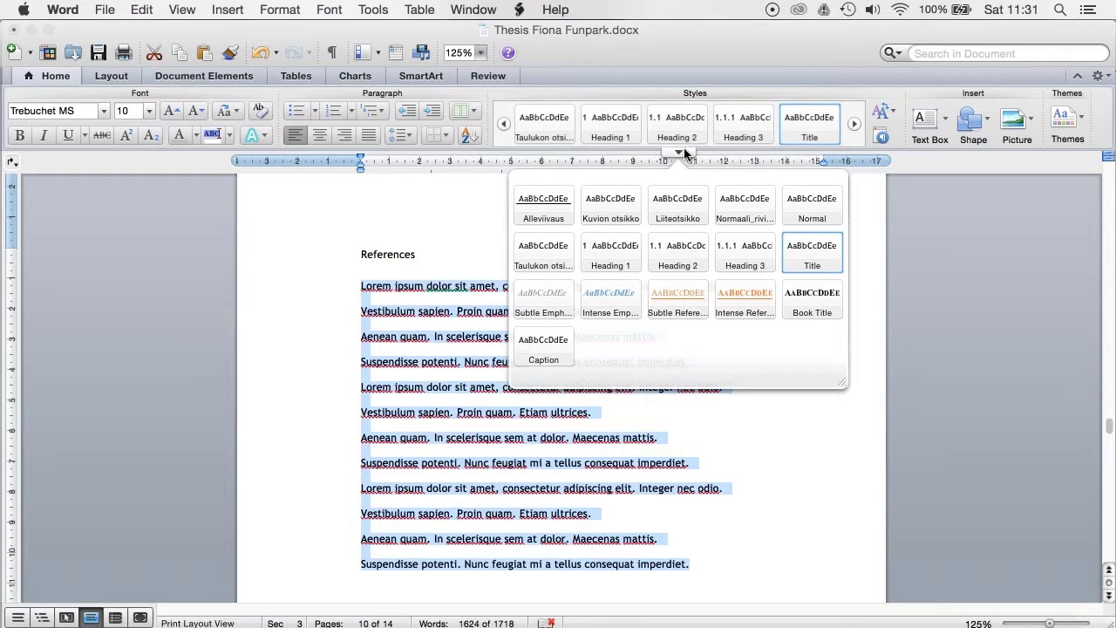
{"action": "left_click", "coordinate": [725, 207]}
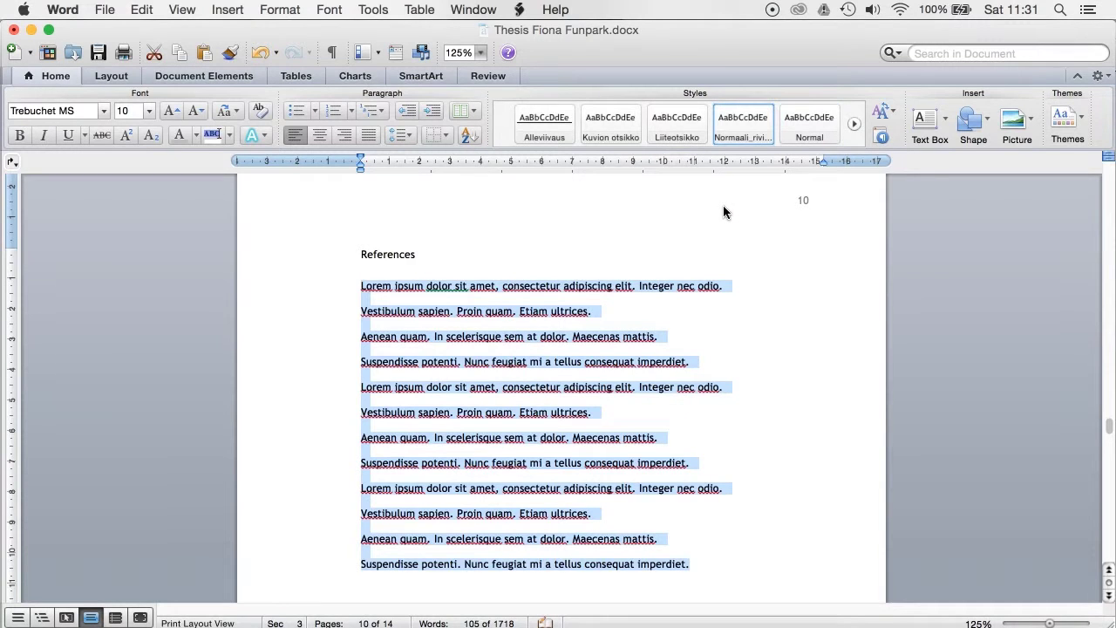
{"action": "left_click", "coordinate": [645, 333]}
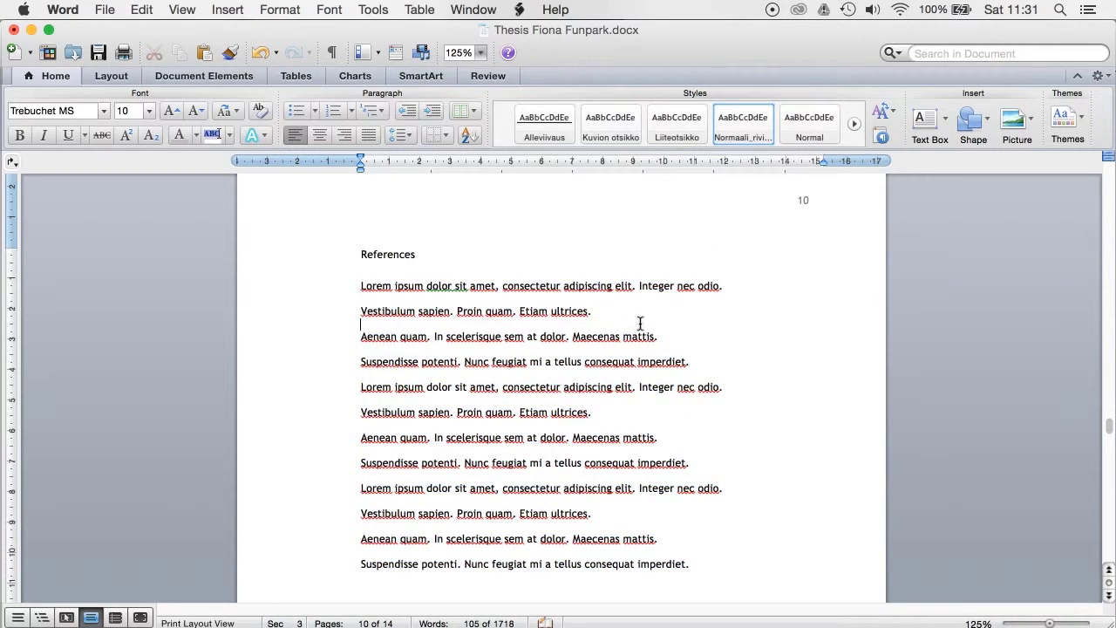
{"action": "left_click", "coordinate": [463, 250]}
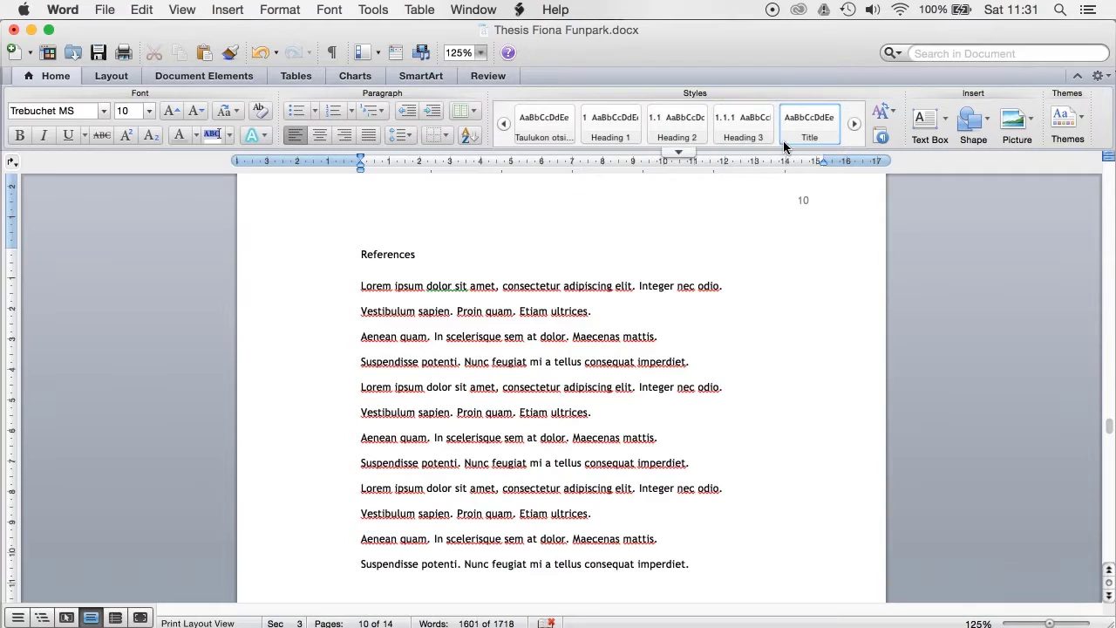
Update the entire table of contents, including its entries and page numbers.
{"action": "left_click_drag", "start_coordinate": [1110, 428], "coordinate": [1109, 259]}
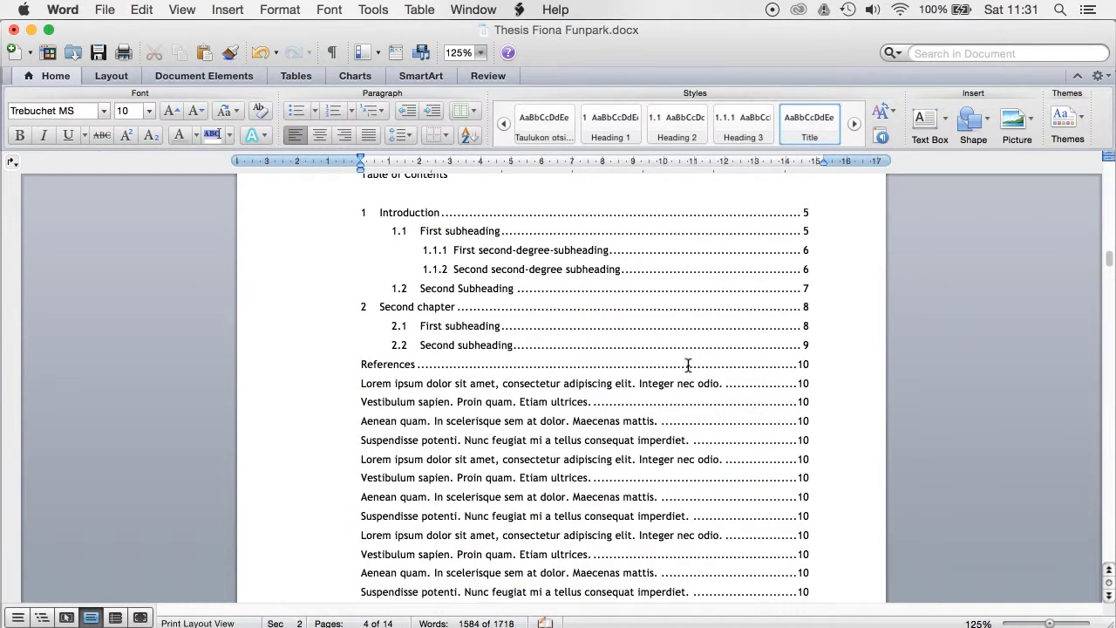
{"action": "right_click", "coordinate": [687, 364]}
{"action": "left_click", "coordinate": [742, 433]}
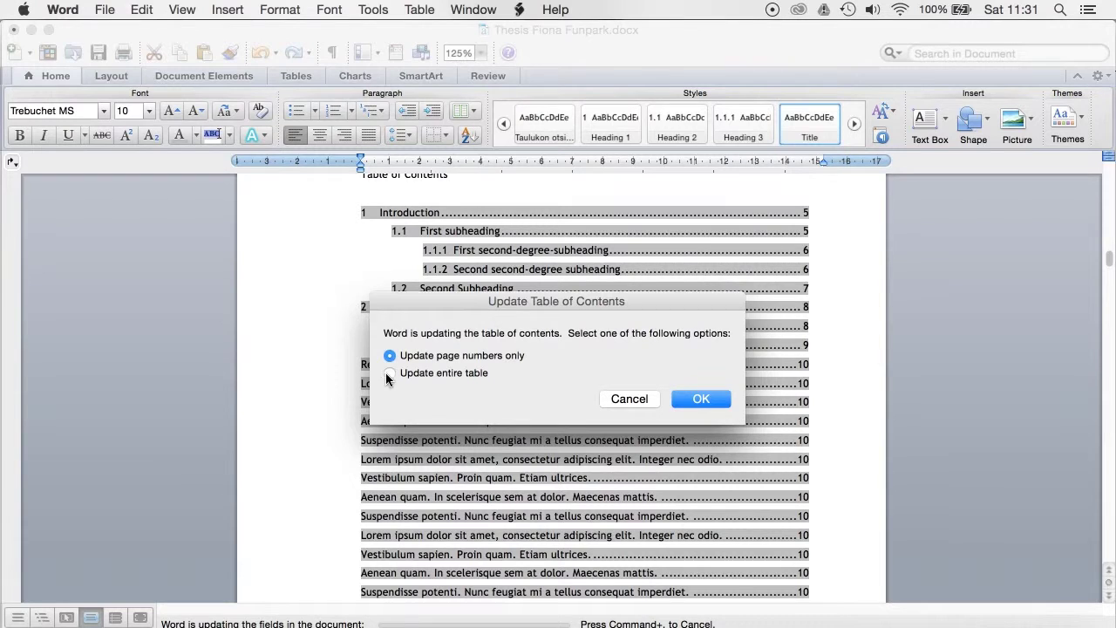
{"action": "left_click", "coordinate": [390, 374]}
{"action": "left_click", "coordinate": [692, 401]}
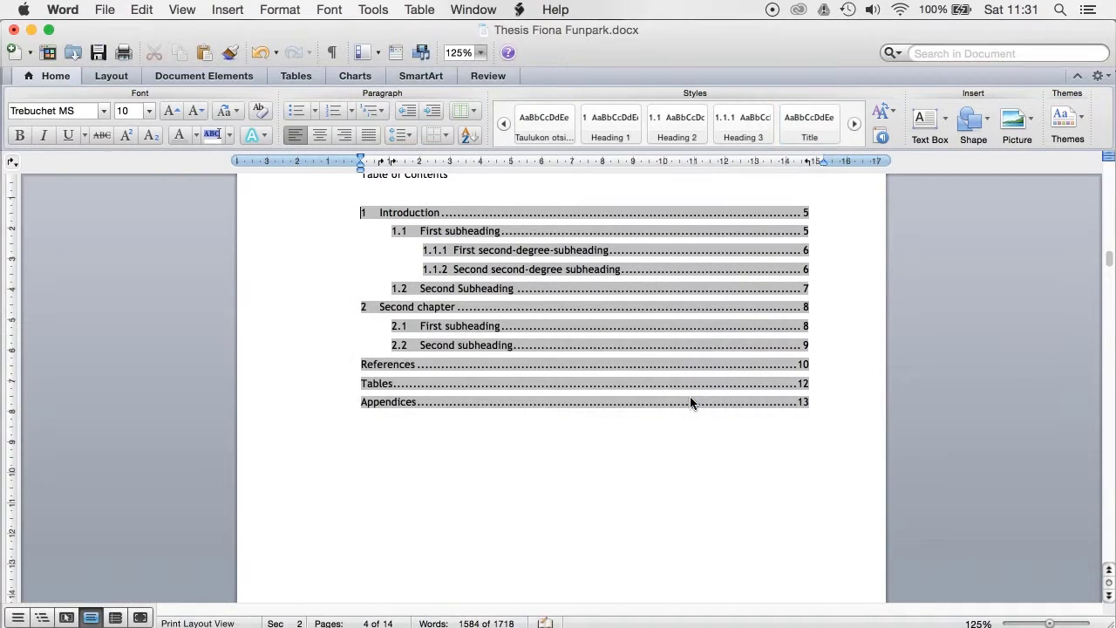
{"action": "left_click", "coordinate": [654, 460]}
{"action": "scroll", "coordinate": [655, 461], "scroll_direction": "up", "scroll_amount": 3}
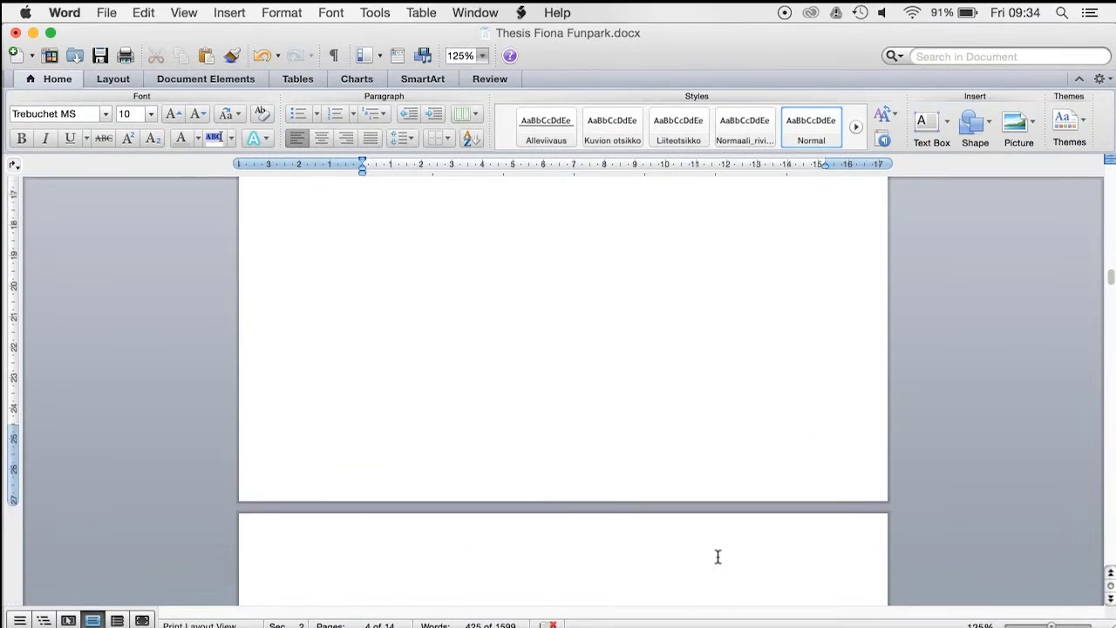
Remove the empty paragraph between the Introduction heading and its first body paragraph, using the formatting marks as a check.
{"action": "scroll", "coordinate": [718, 553], "scroll_direction": "down", "scroll_amount": 5}
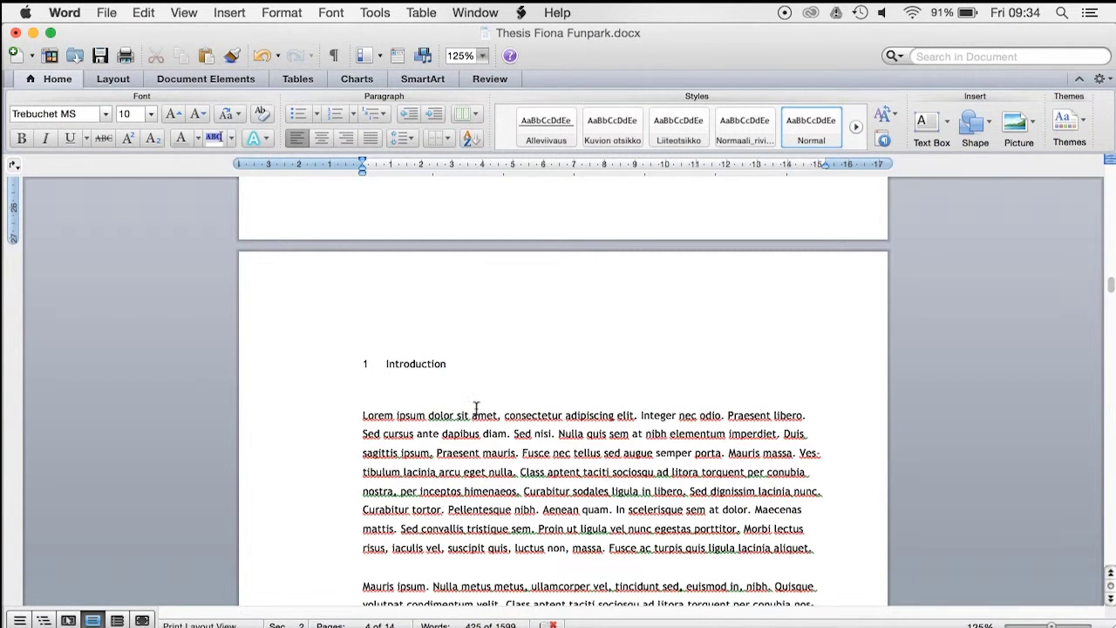
{"action": "left_click", "coordinate": [430, 394]}
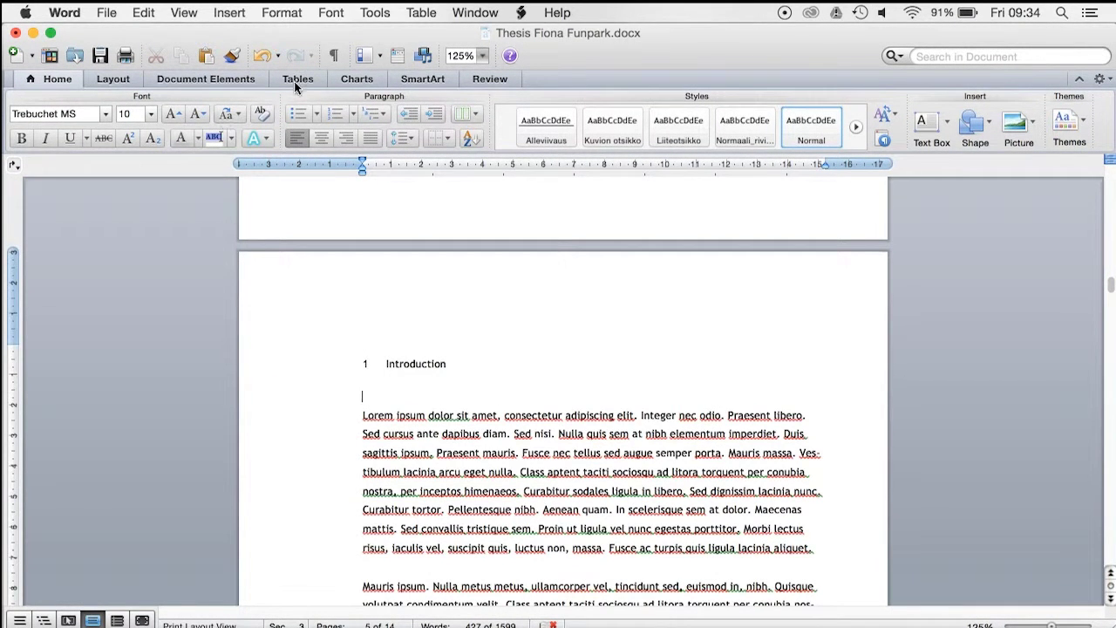
{"action": "left_click", "coordinate": [333, 55]}
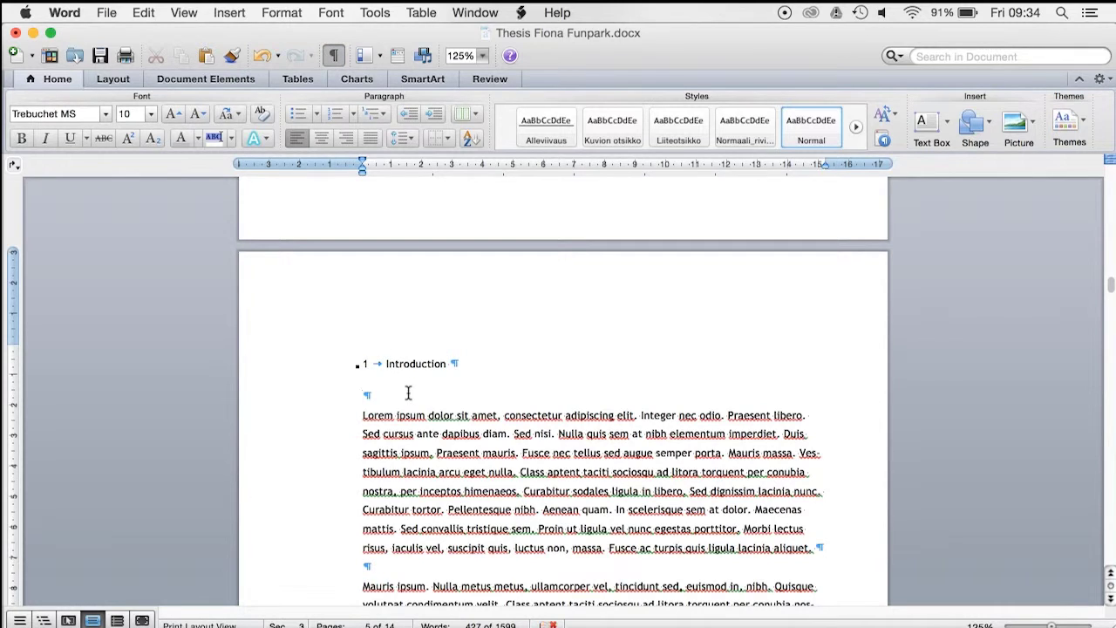
{"action": "key", "text": "BackSpace"}
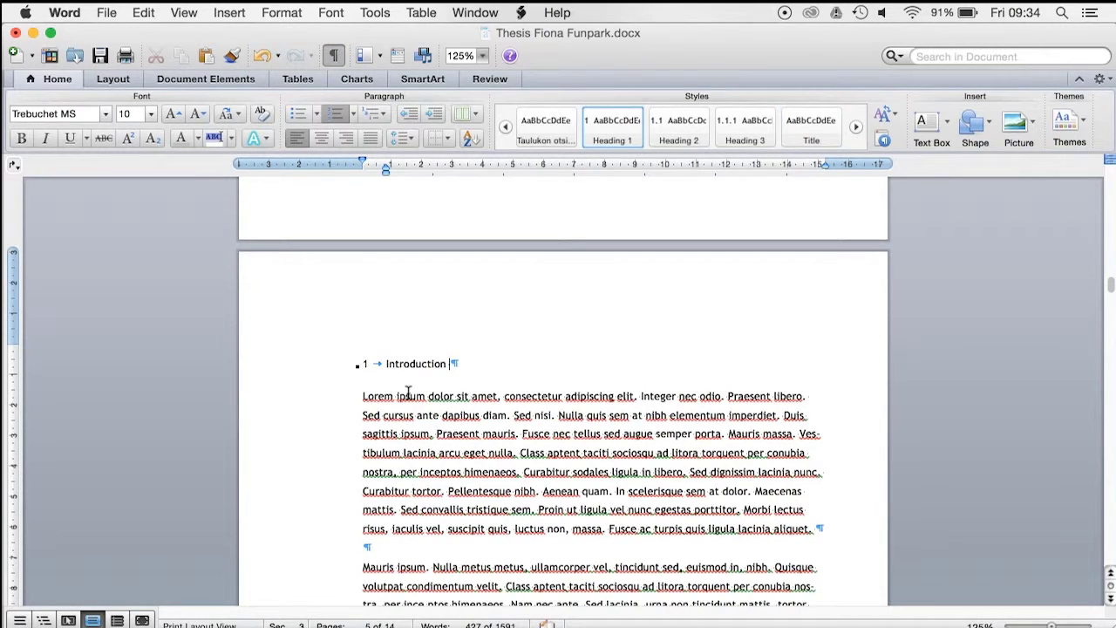
{"action": "left_click", "coordinate": [333, 55]}
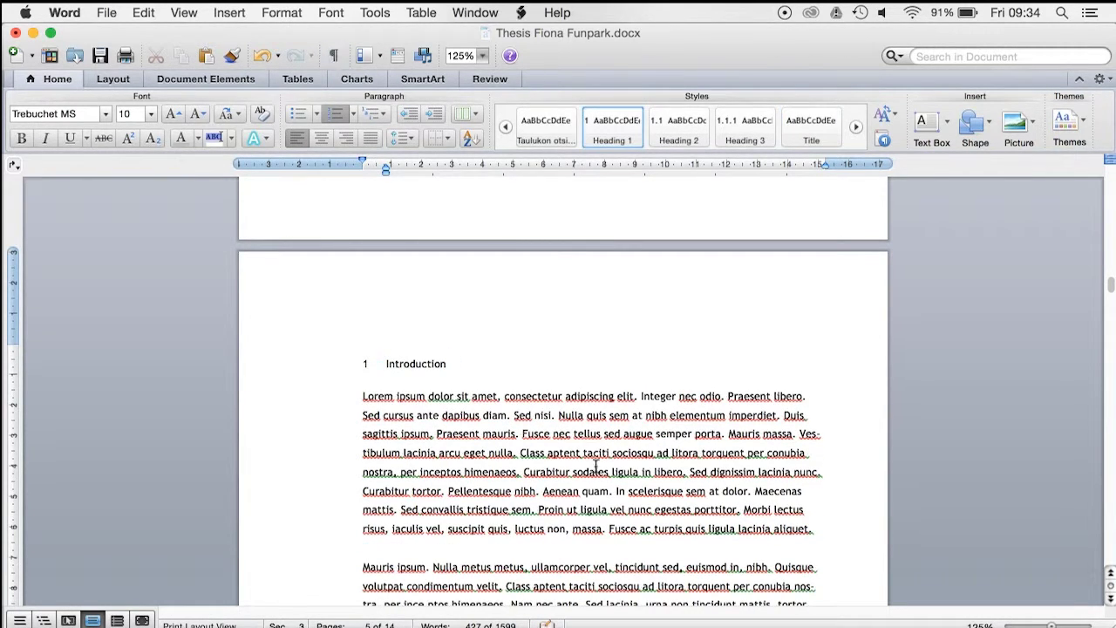
Turn on line numbers that restart on each page for the section with the keywords page.
{"action": "scroll", "coordinate": [597, 468], "scroll_direction": "up", "scroll_amount": 15}
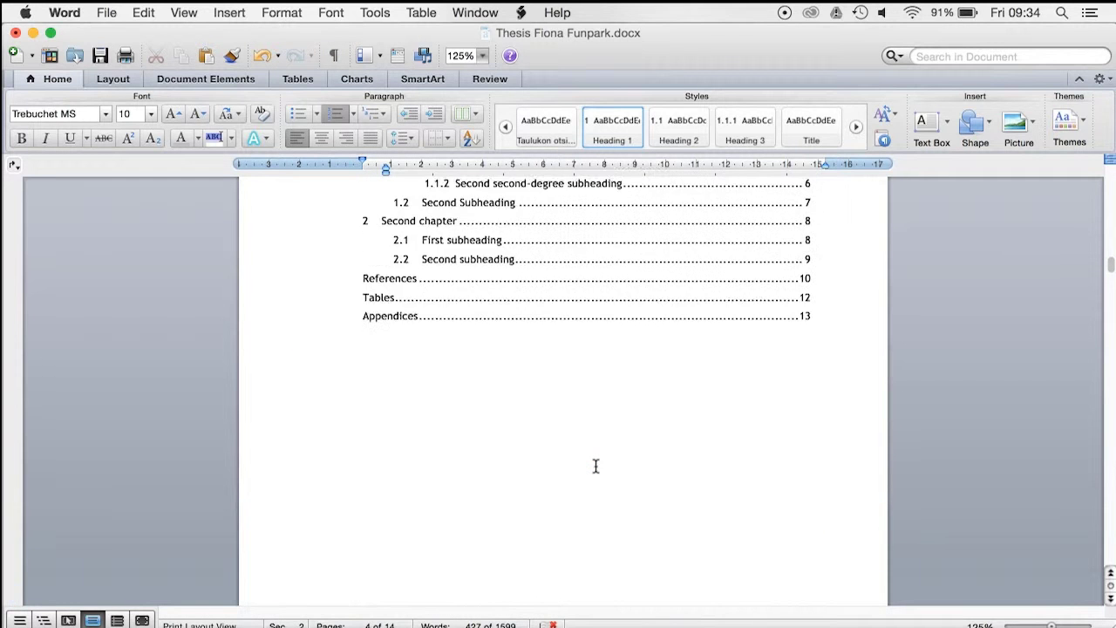
{"action": "scroll", "coordinate": [596, 468], "scroll_direction": "up", "scroll_amount": 10}
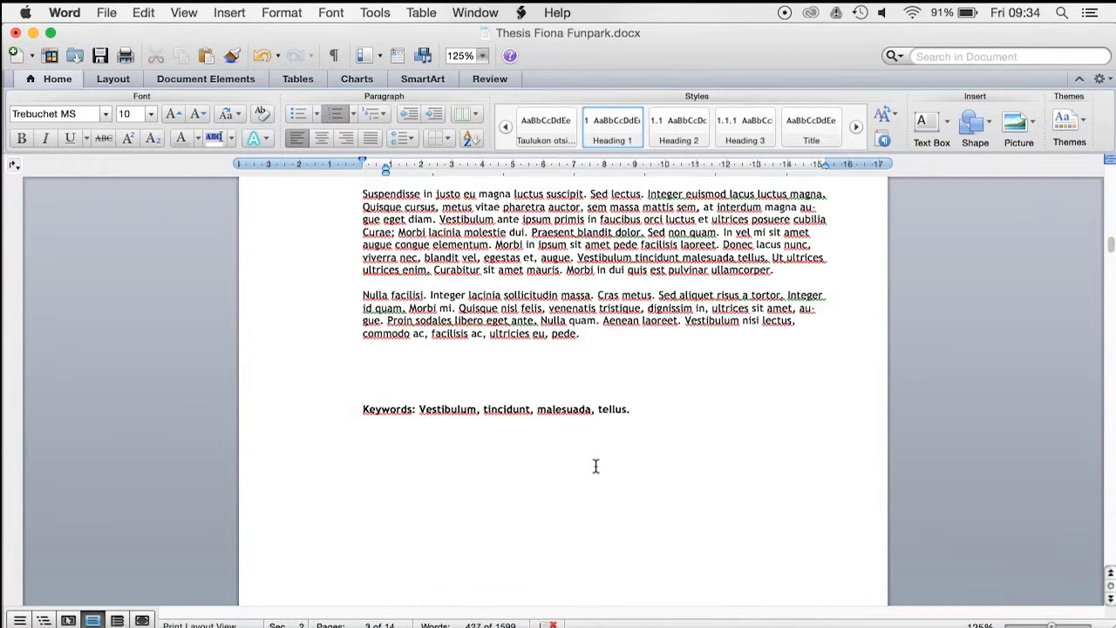
{"action": "left_click", "coordinate": [678, 452]}
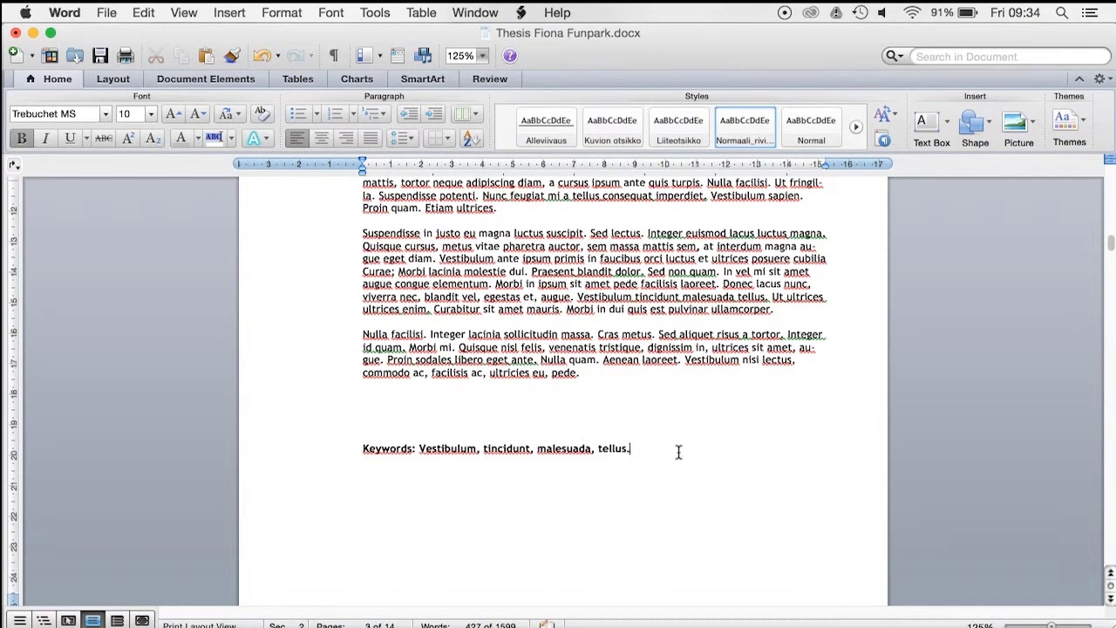
{"action": "left_click", "coordinate": [129, 80]}
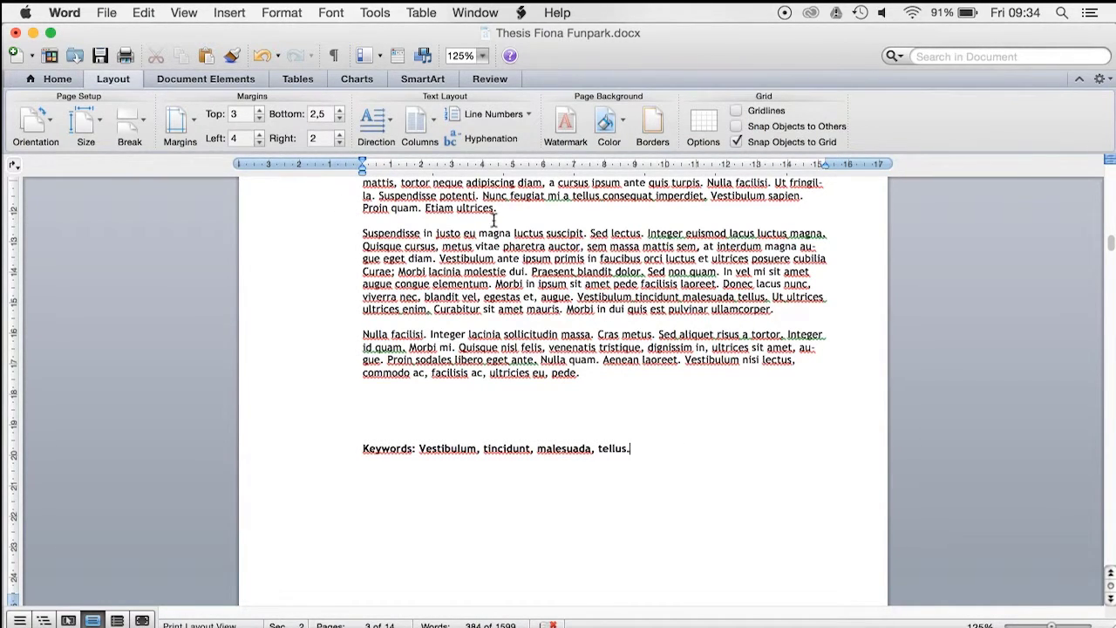
{"action": "left_click", "coordinate": [528, 115]}
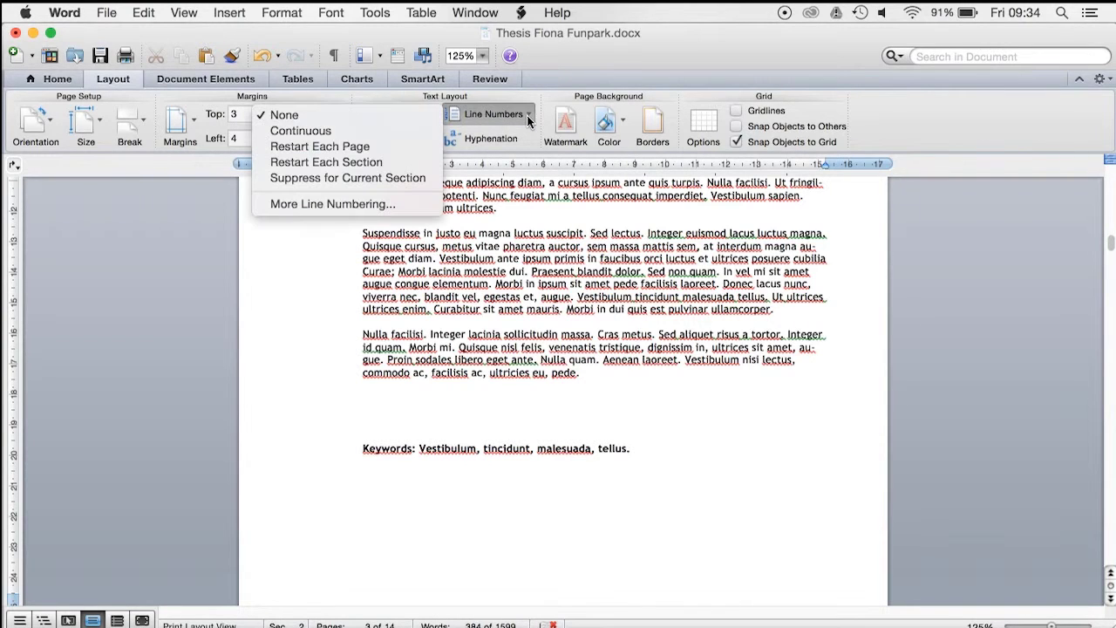
{"action": "left_click", "coordinate": [384, 146]}
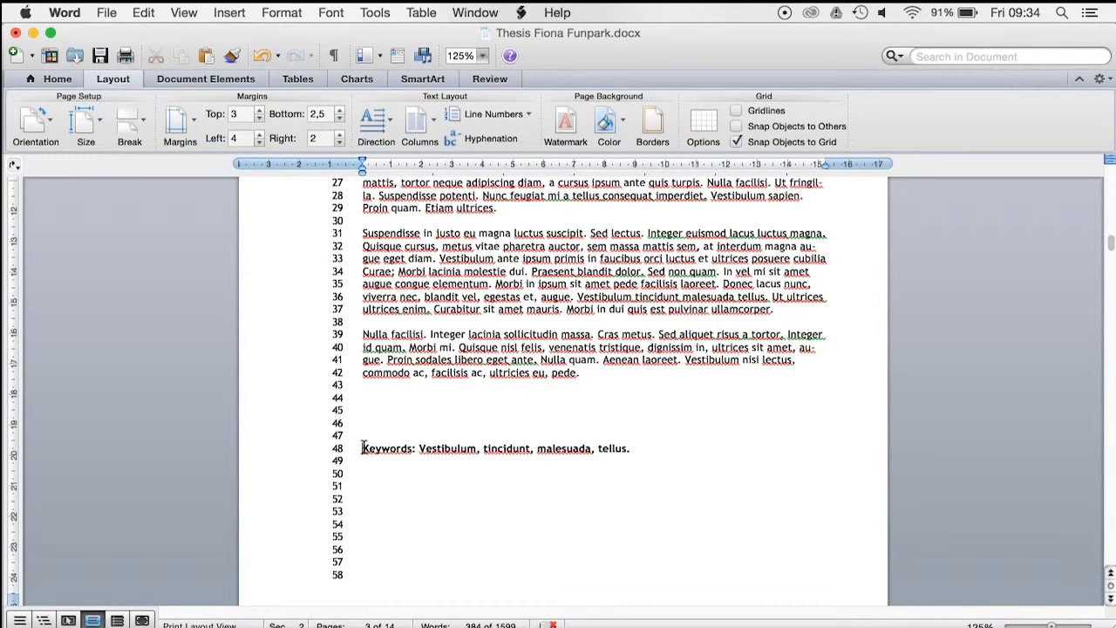
Insert empty lines above the Keywords line so that it sits on line 54 of the abstract page.
{"action": "left_click_drag", "start_coordinate": [364, 446], "coordinate": [410, 523]}
{"action": "left_click", "coordinate": [362, 511]}
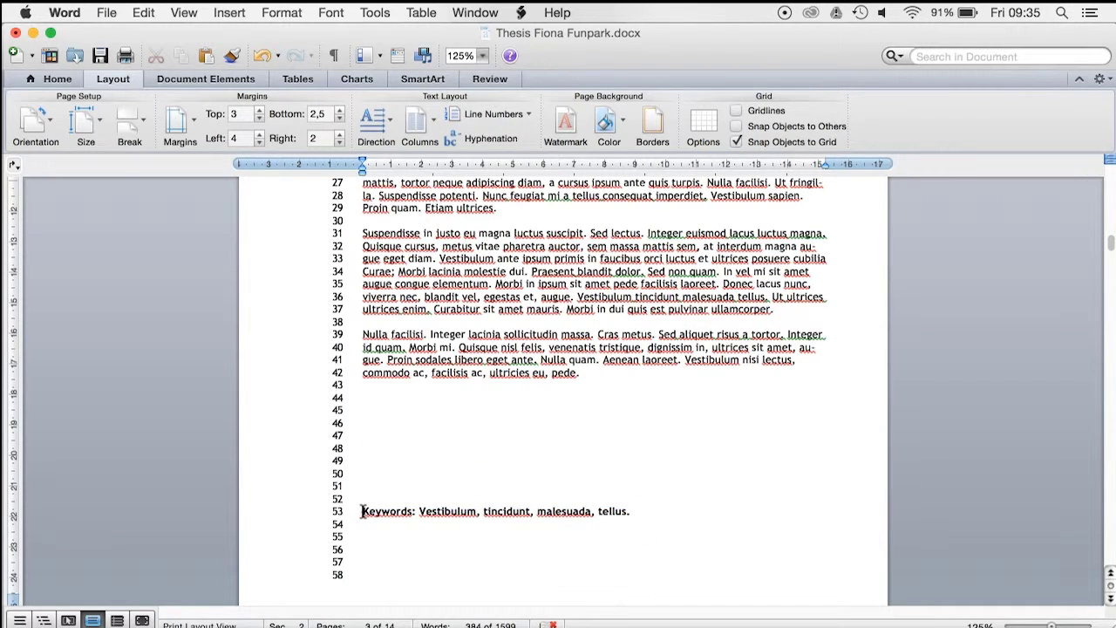
{"action": "key", "text": "Return"}
Remove the blank page between the abstract page and the table of contents by deleting its surplus empty lines.
{"action": "scroll", "coordinate": [363, 513], "scroll_direction": "down", "scroll_amount": 10}
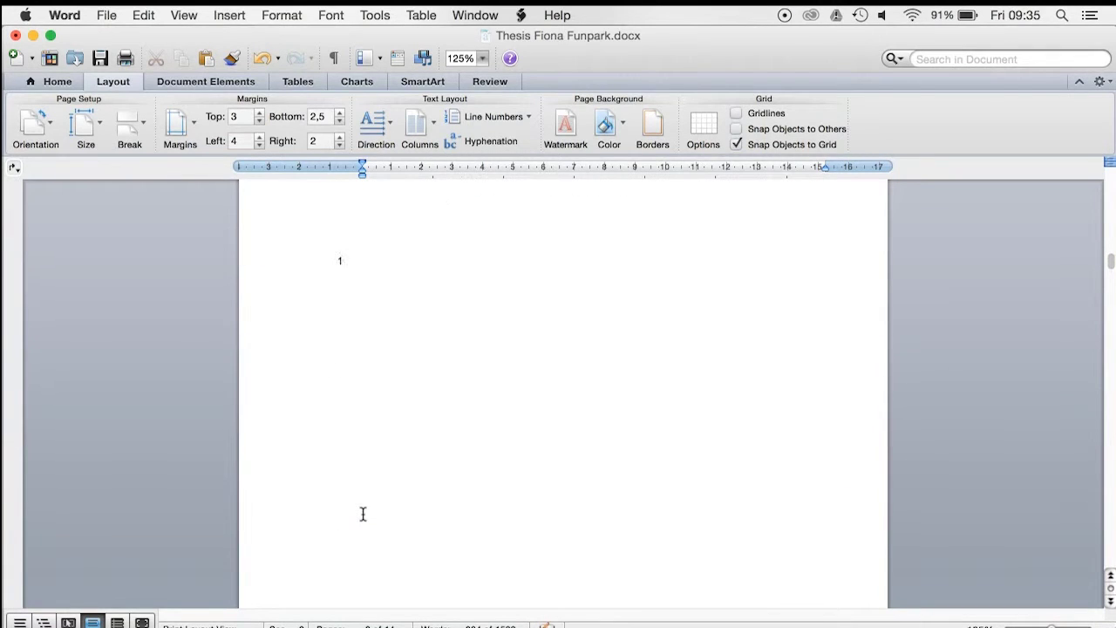
{"action": "scroll", "coordinate": [363, 513], "scroll_direction": "down", "scroll_amount": 10}
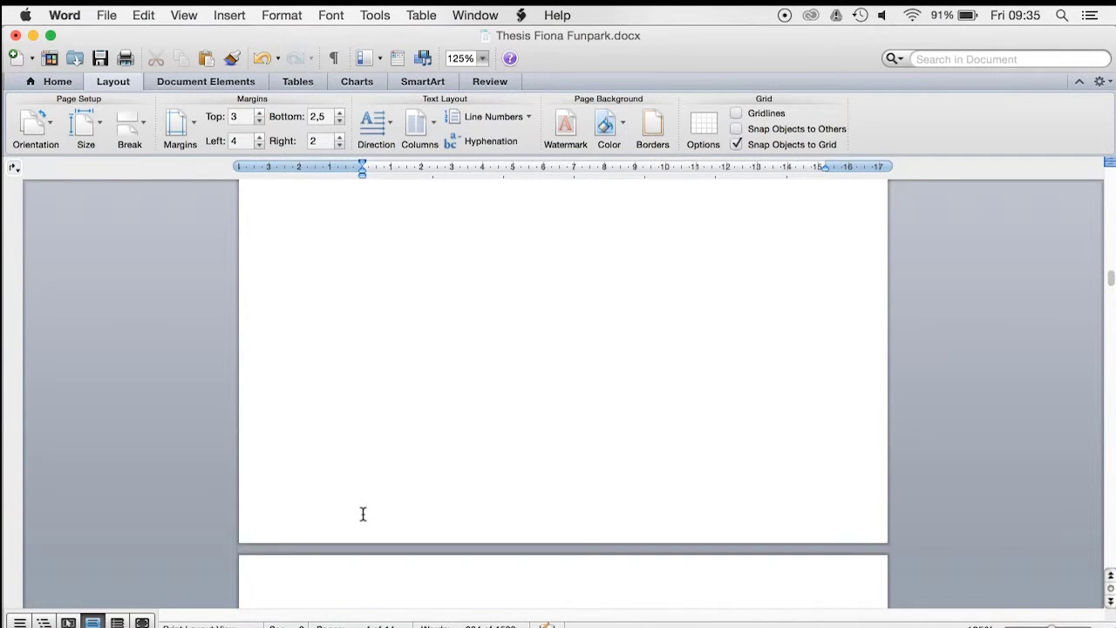
{"action": "left_click", "coordinate": [461, 453]}
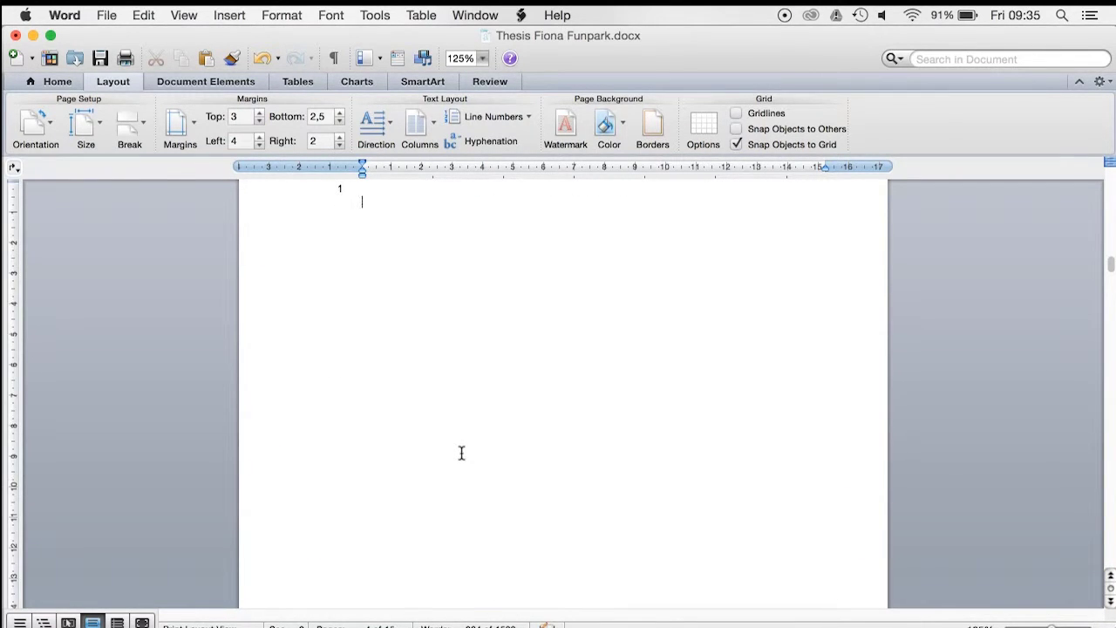
{"action": "scroll", "coordinate": [462, 452], "scroll_direction": "up", "scroll_amount": 3}
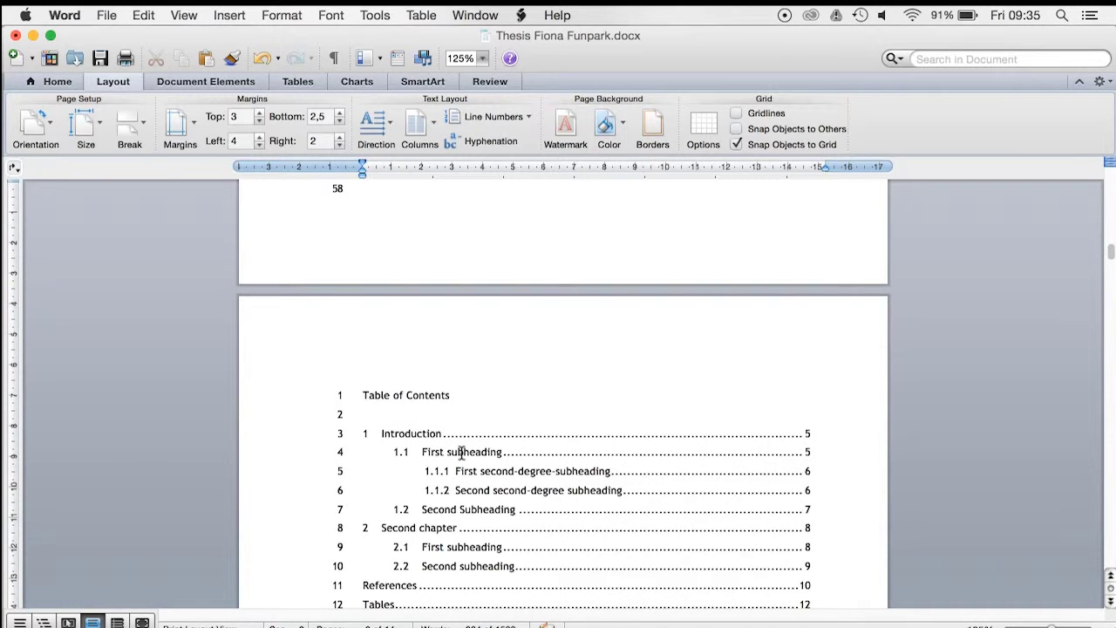
Set line numbering to None for the section containing the Keywords line.
{"action": "scroll", "coordinate": [461, 452], "scroll_direction": "up", "scroll_amount": 5}
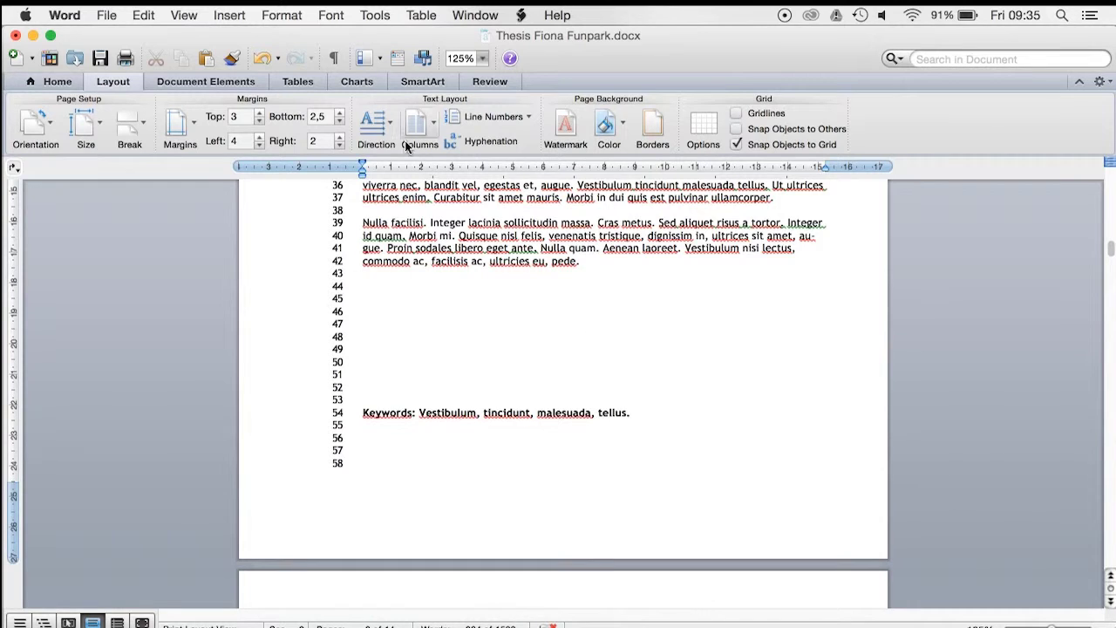
{"action": "left_click", "coordinate": [517, 118]}
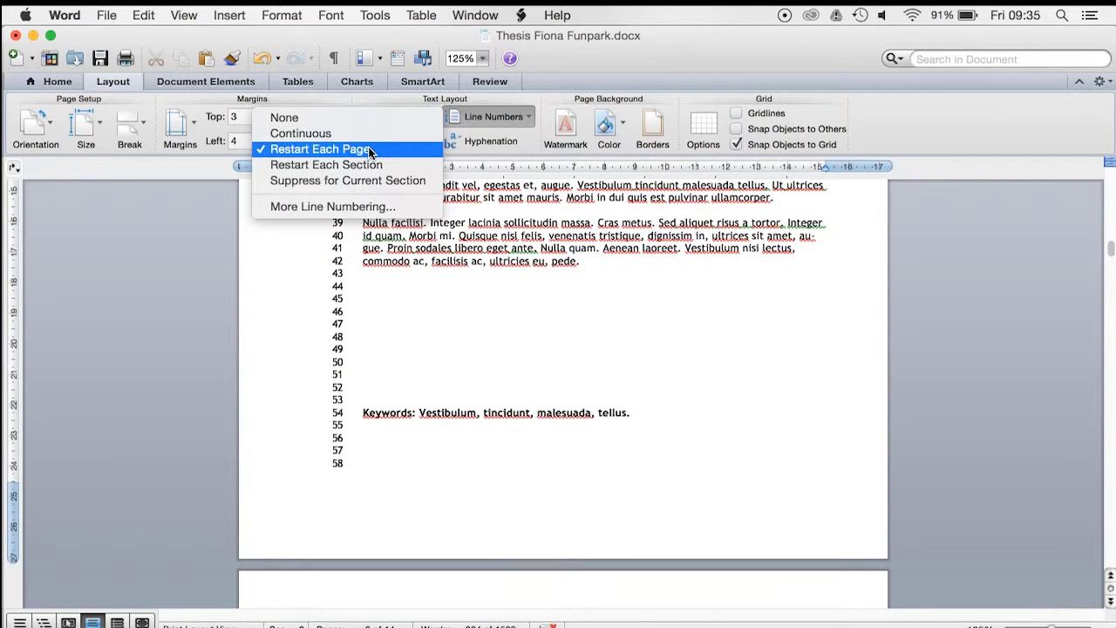
{"action": "left_click", "coordinate": [371, 117]}
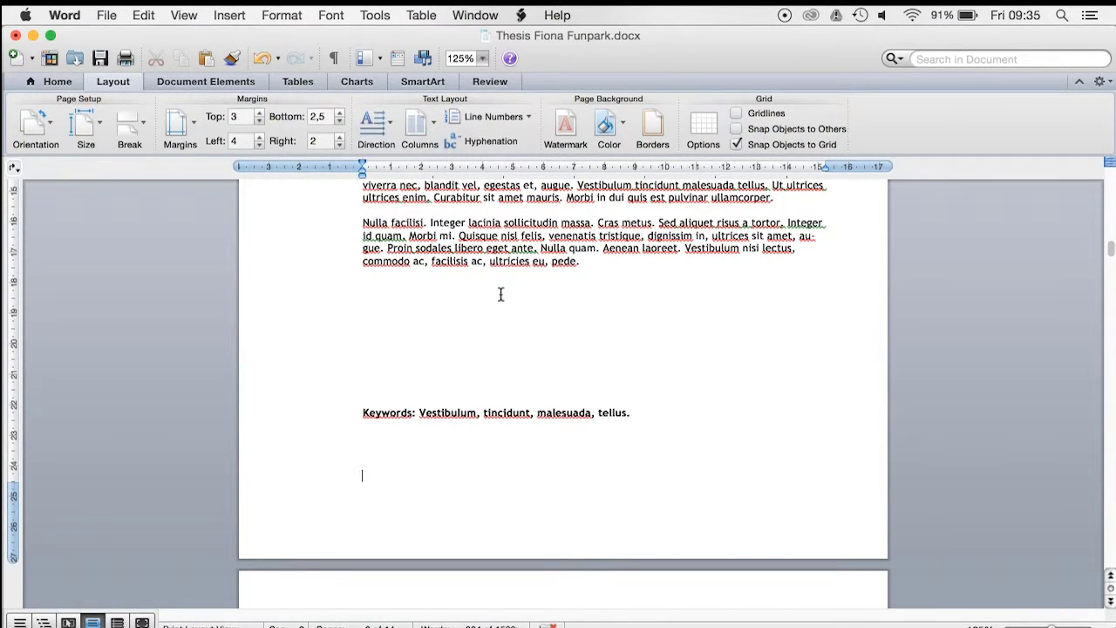
Return to the thesis's cover page and save the document.
{"action": "scroll", "coordinate": [504, 299], "scroll_direction": "up", "scroll_amount": 15}
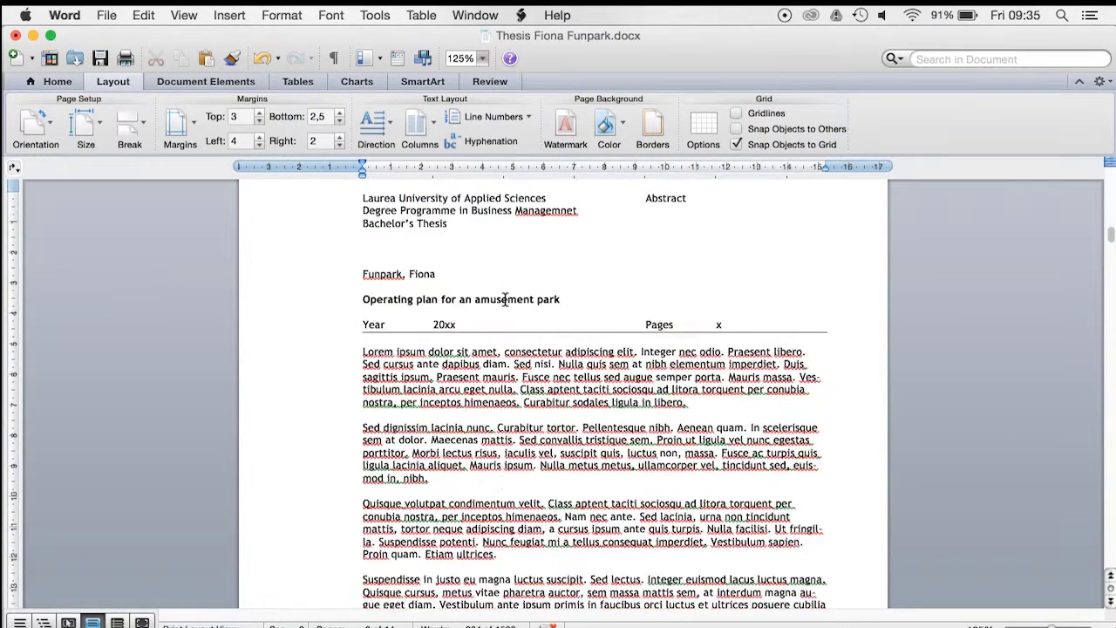
{"action": "scroll", "coordinate": [504, 299], "scroll_direction": "up", "scroll_amount": 15}
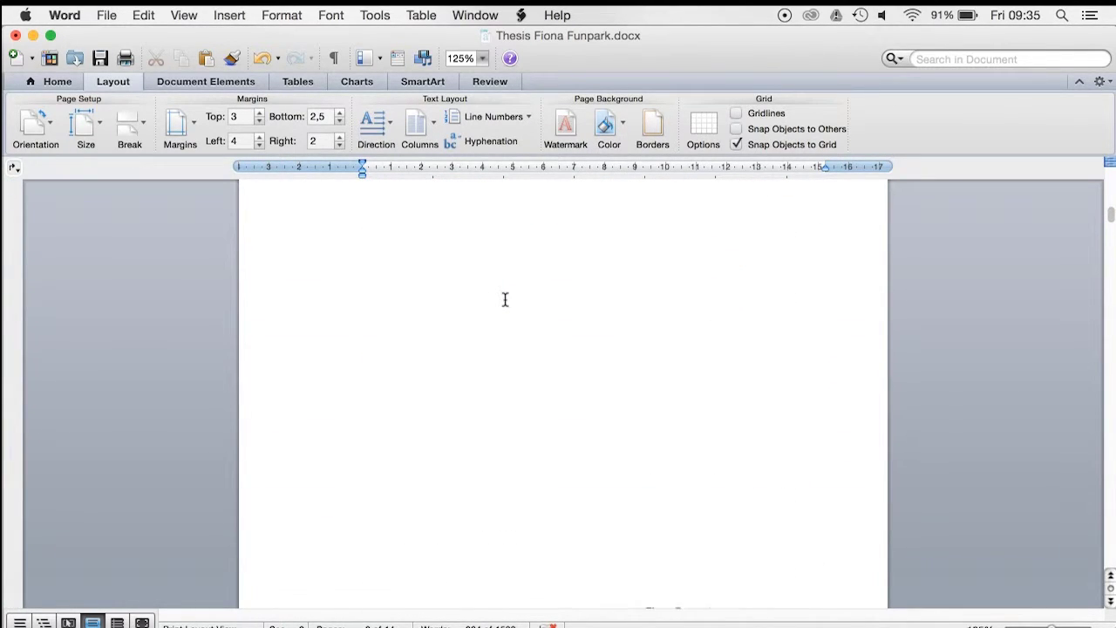
{"action": "scroll", "coordinate": [505, 299], "scroll_direction": "up", "scroll_amount": 5}
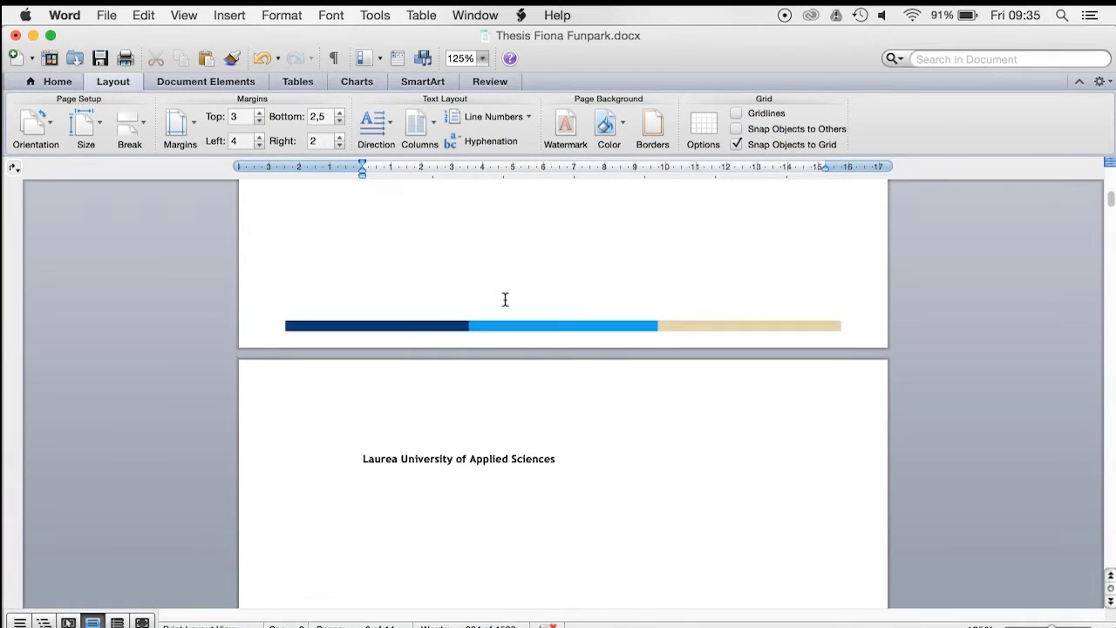
{"action": "scroll", "coordinate": [504, 299], "scroll_direction": "up", "scroll_amount": 15}
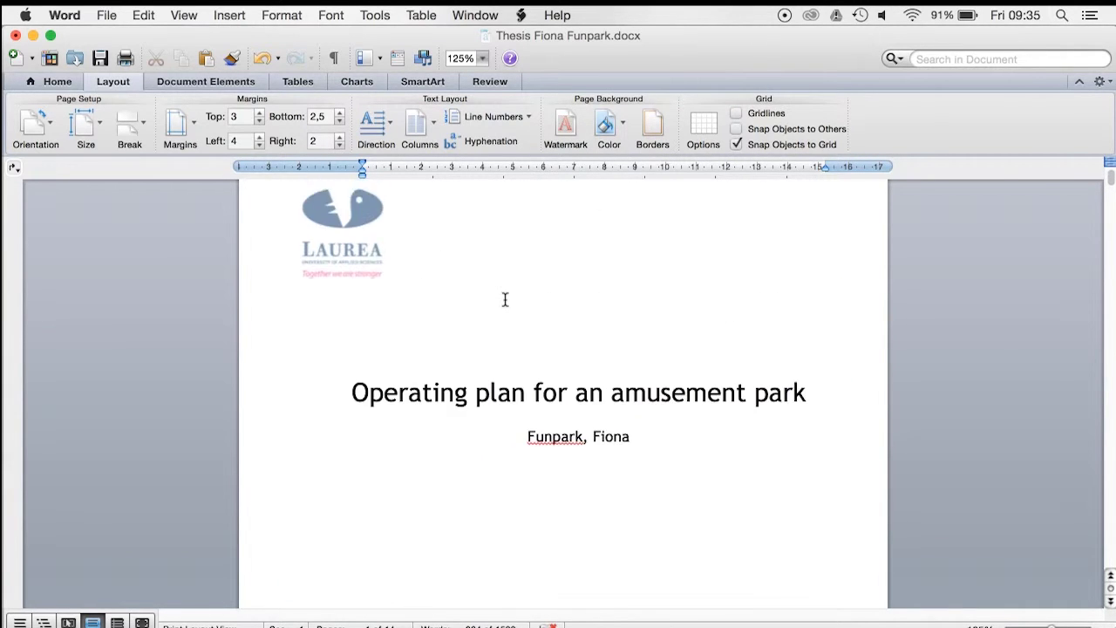
{"action": "scroll", "coordinate": [504, 299], "scroll_direction": "up", "scroll_amount": 2}
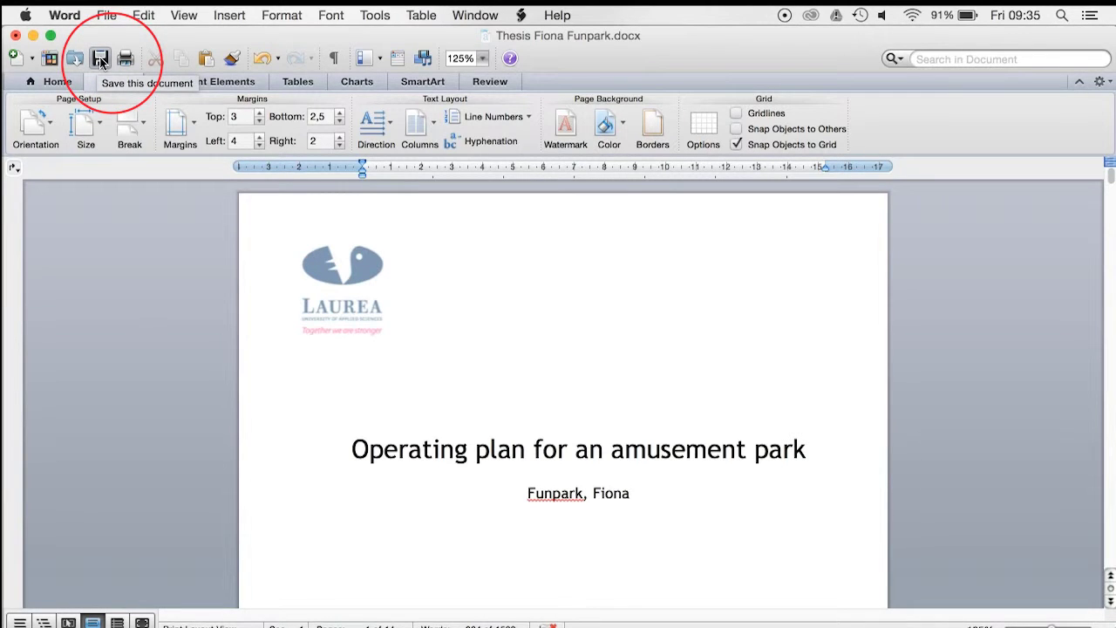
{"action": "left_click", "coordinate": [101, 59]}
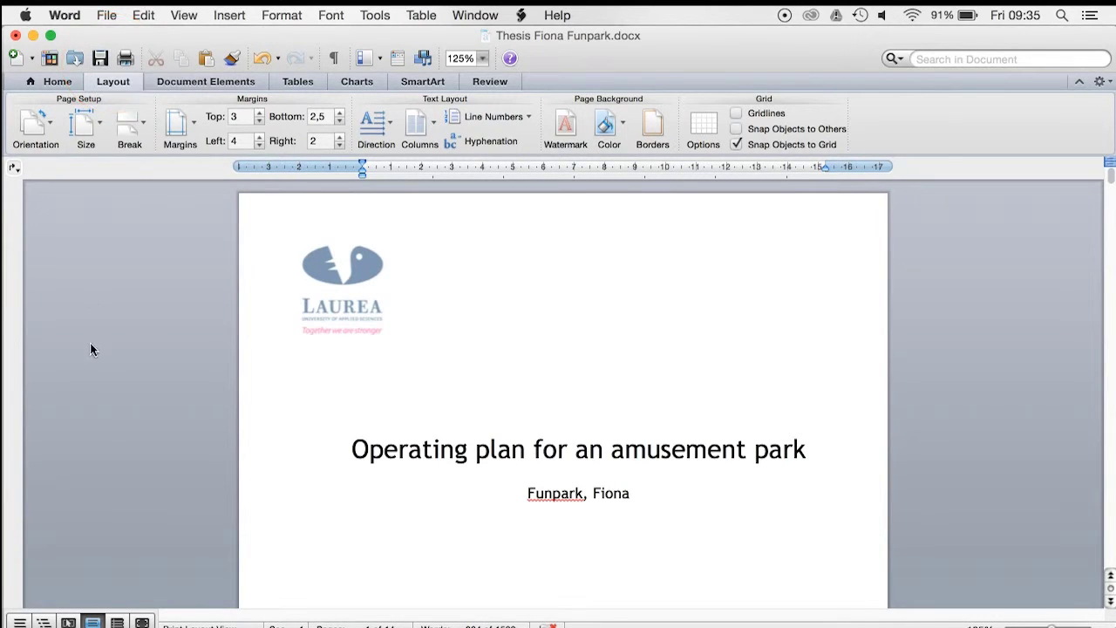